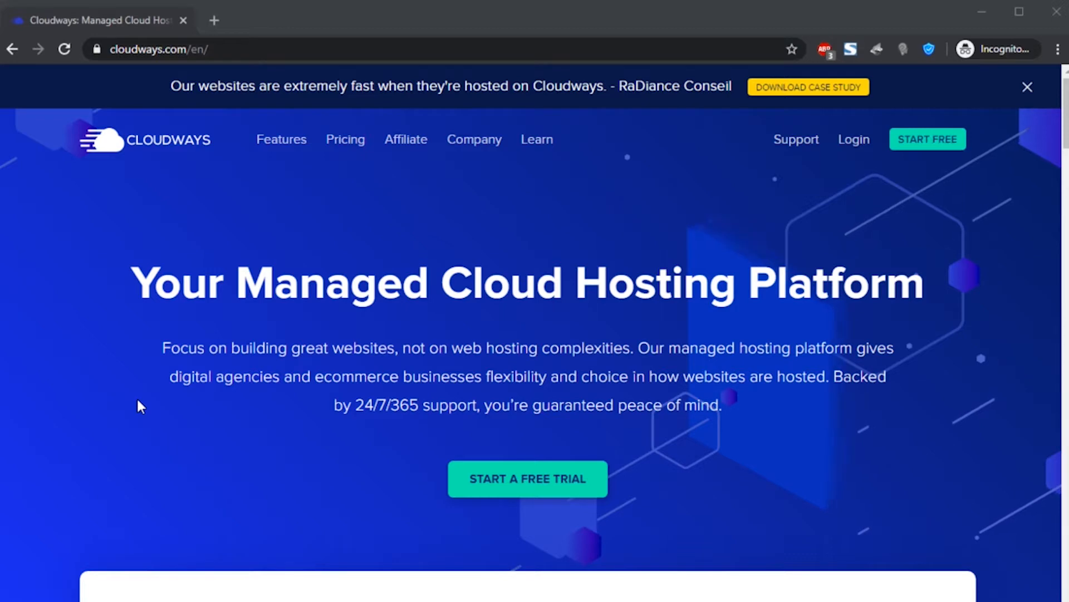
- Go to Cloudways pricing and start signup from the DigitalOcean $22/mo plan
double_click(351, 284)
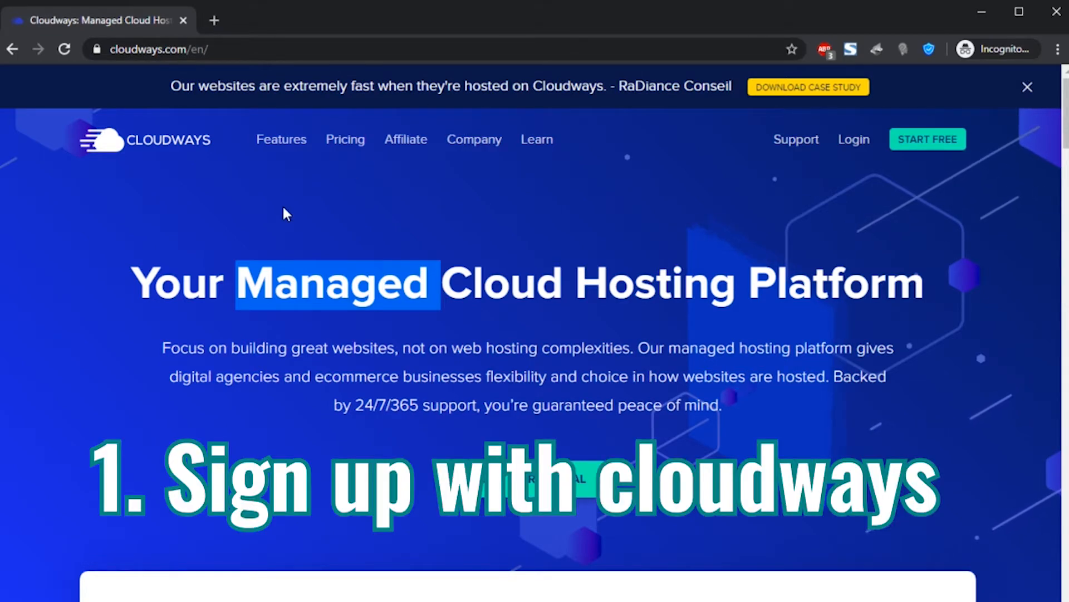
scroll(306, 223, down, 7)
scroll(298, 307, up, 7)
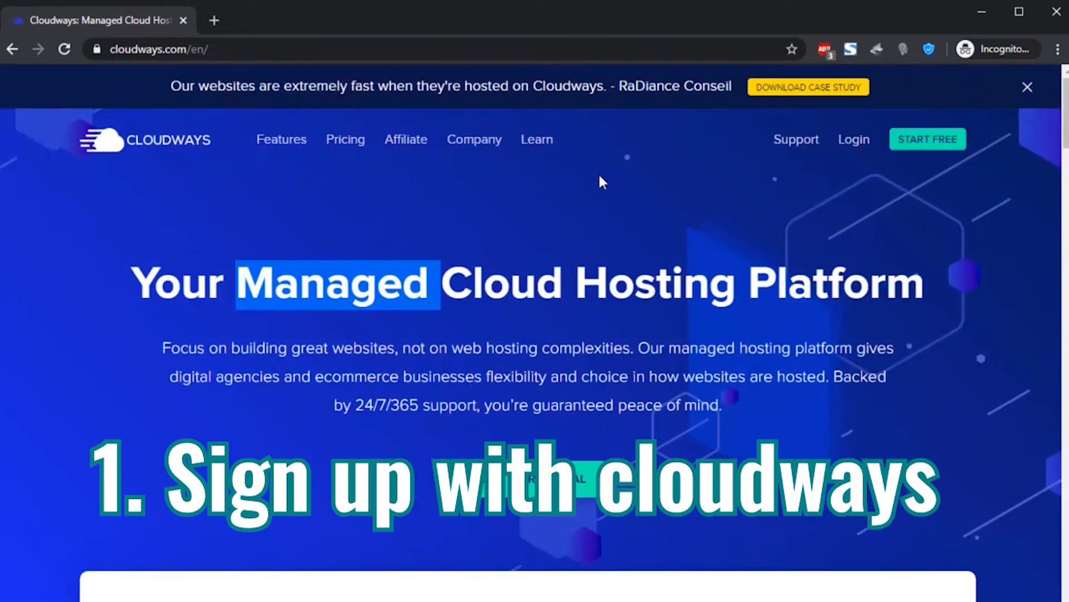
click(344, 142)
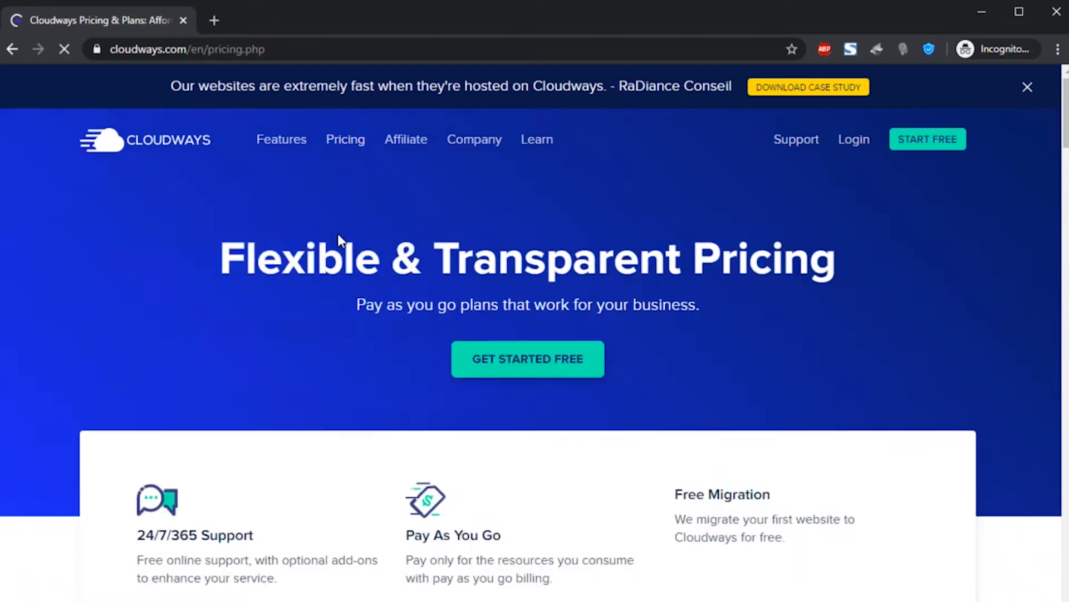
scroll(323, 285, down, 10)
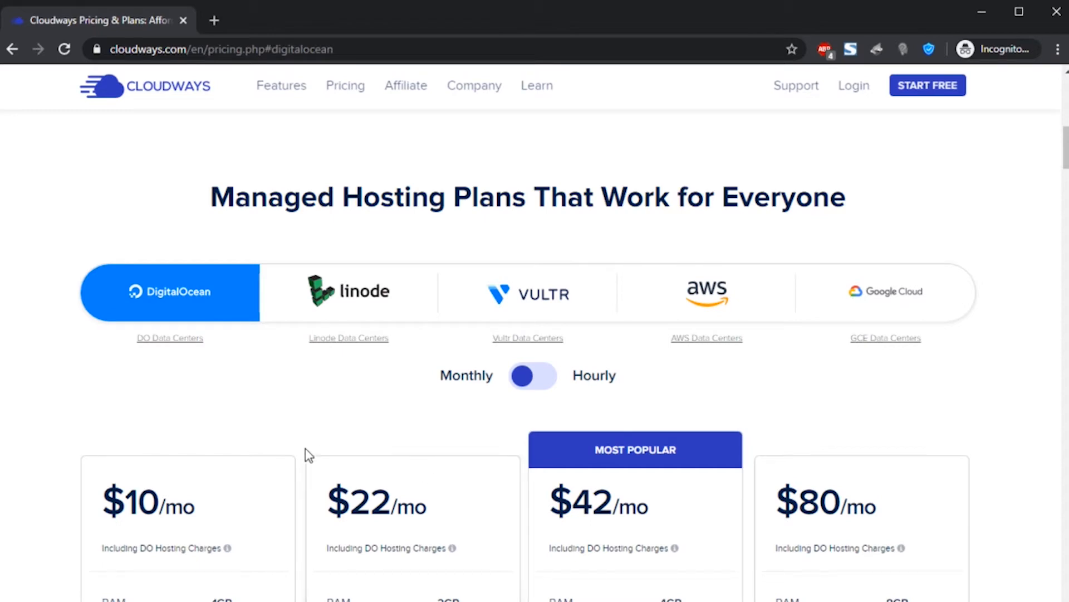
scroll(279, 437, down, 4)
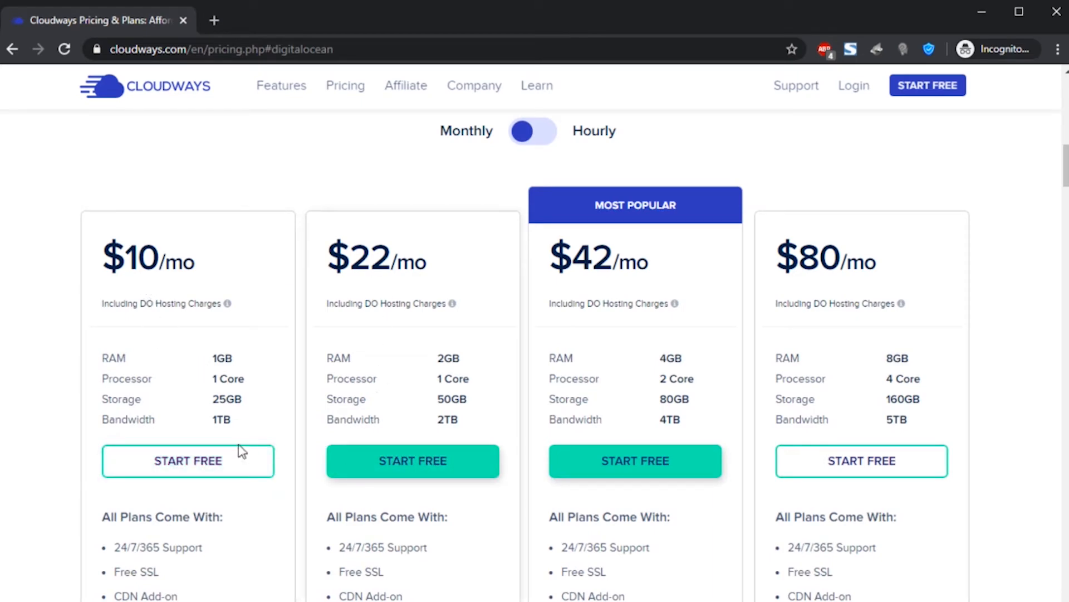
click(378, 466)
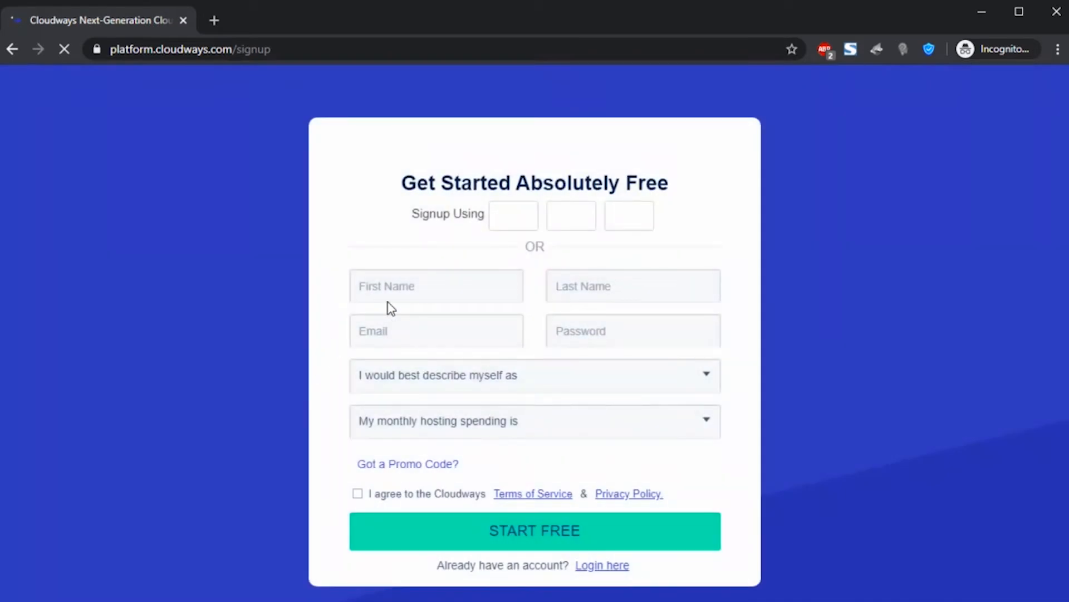
- Fill in the first and last name, the e-mail address and an account password
click(395, 288)
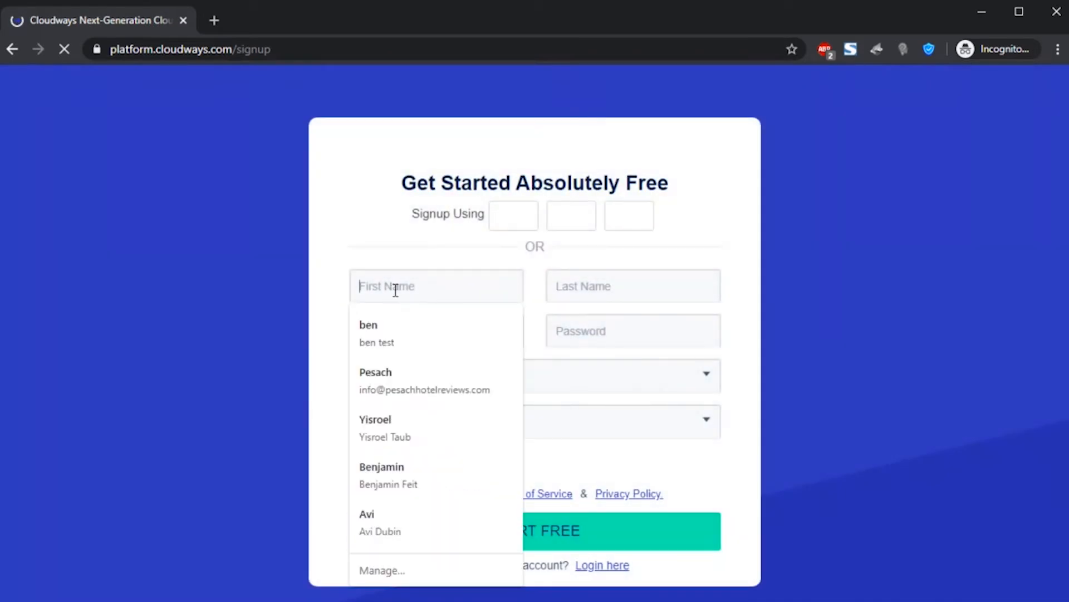
click(403, 319)
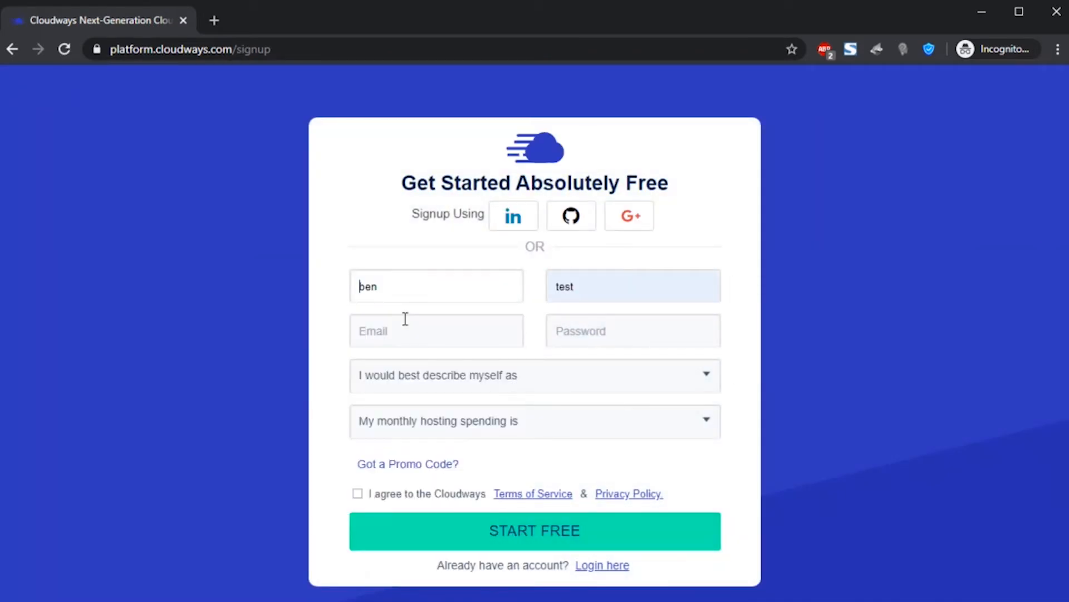
click(580, 289)
click(458, 329)
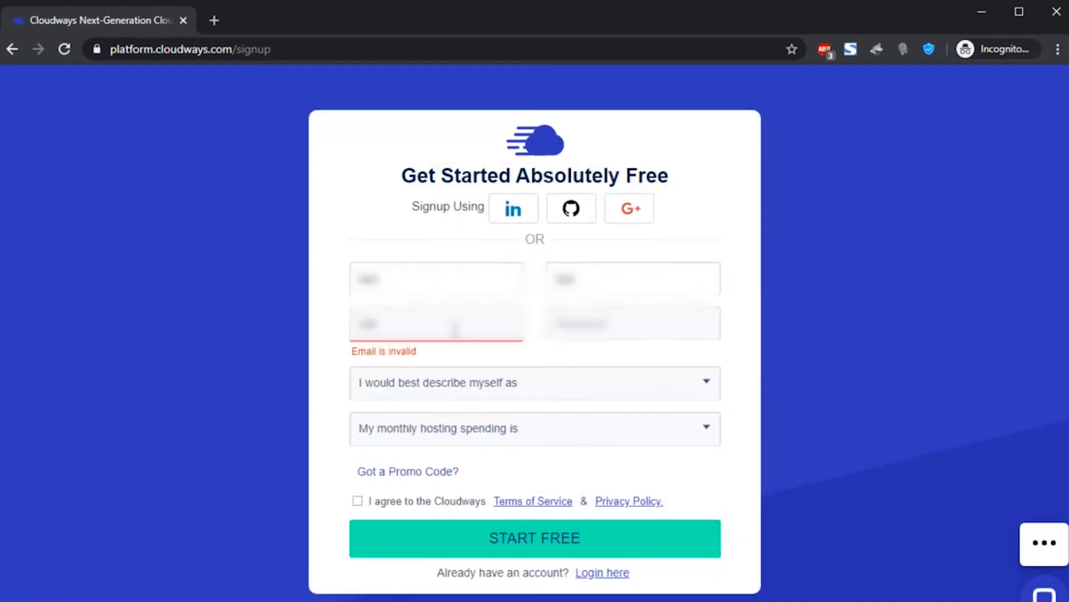
click(558, 325)
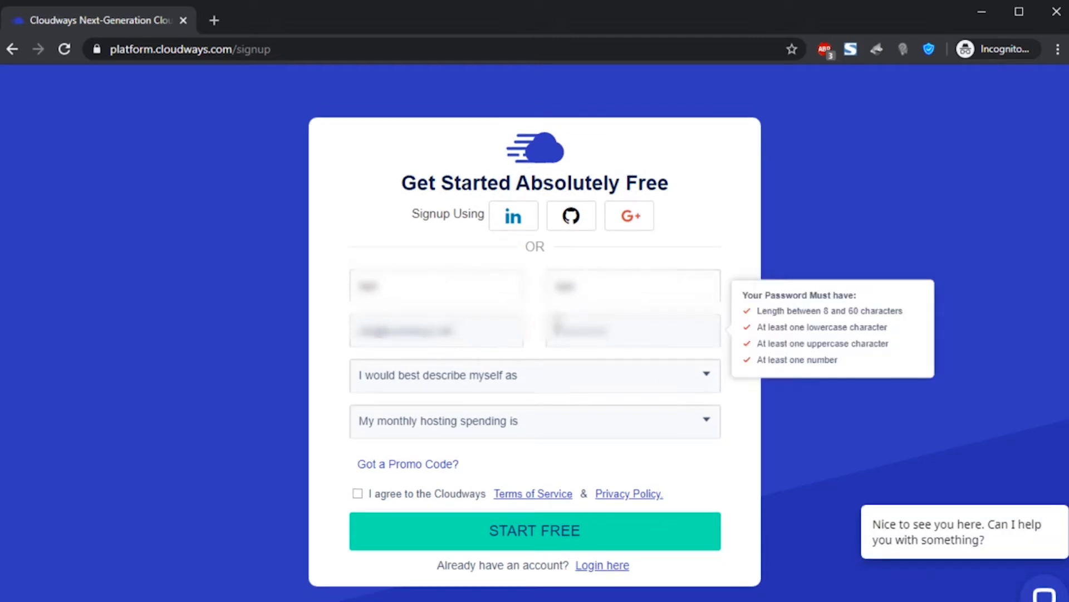
text(Testtest1)
click(532, 346)
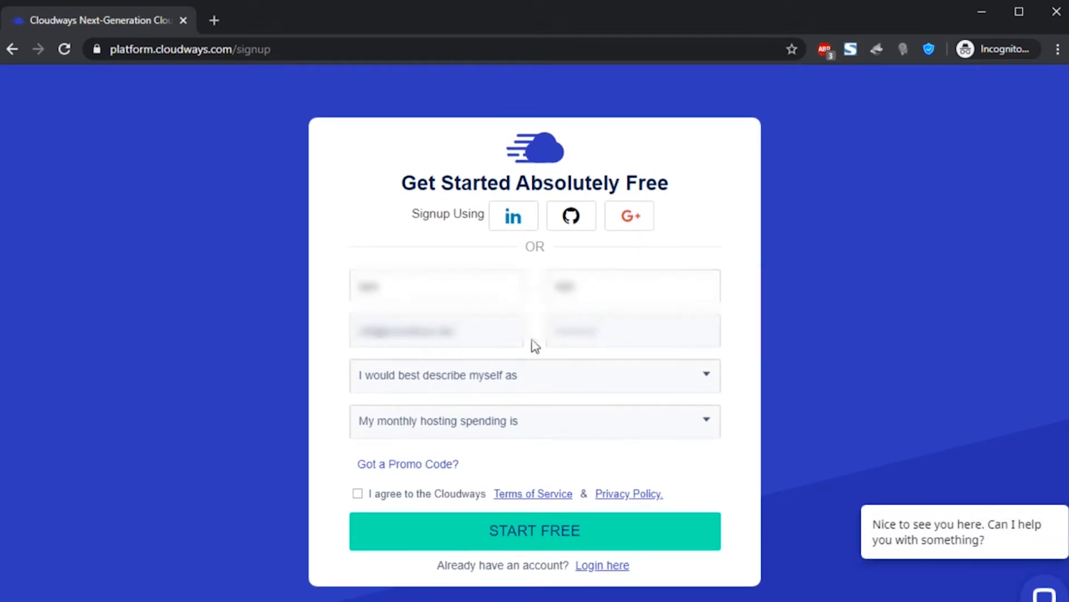
double_click(561, 336)
text(Testtest1)
- Choose Freelance Developer/Designer and $0 - $50 spending, accept the terms, and submit
click(493, 374)
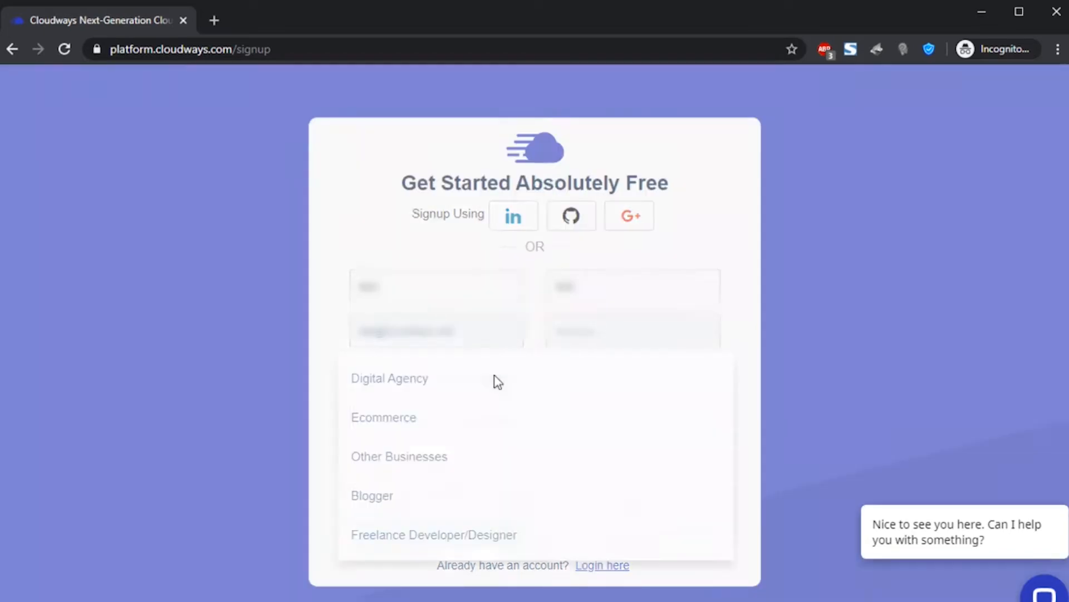
click(418, 536)
click(469, 434)
click(467, 433)
click(466, 432)
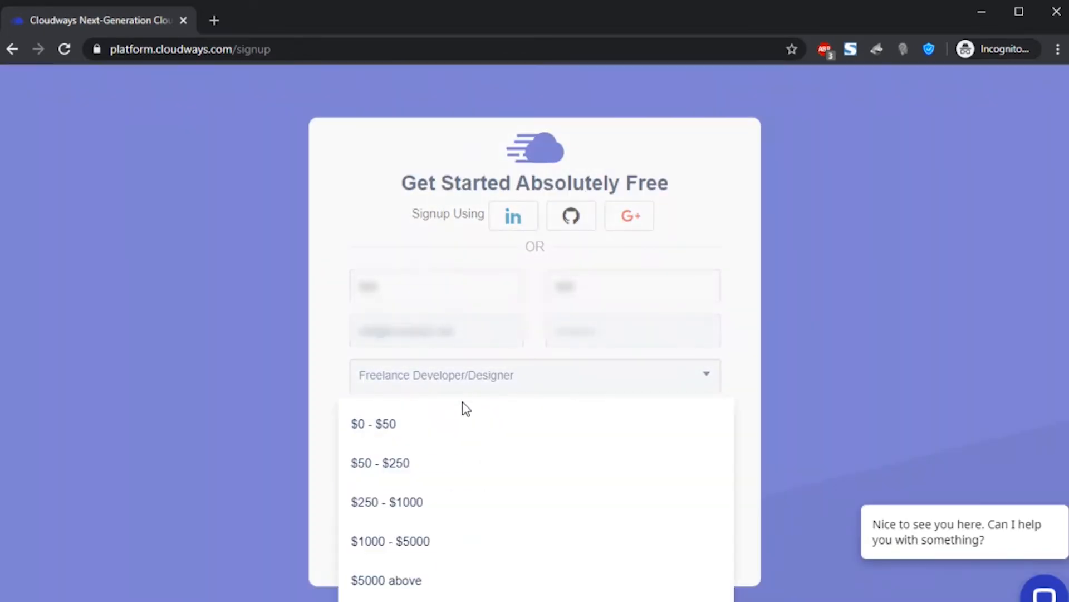
click(480, 393)
click(358, 495)
click(413, 466)
click(527, 465)
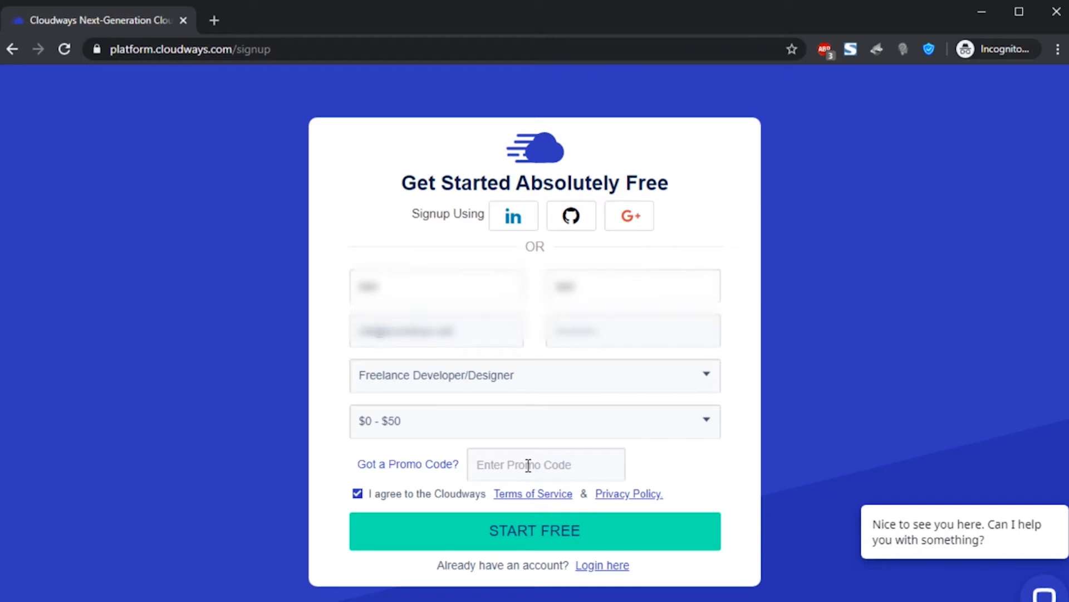
click(555, 536)
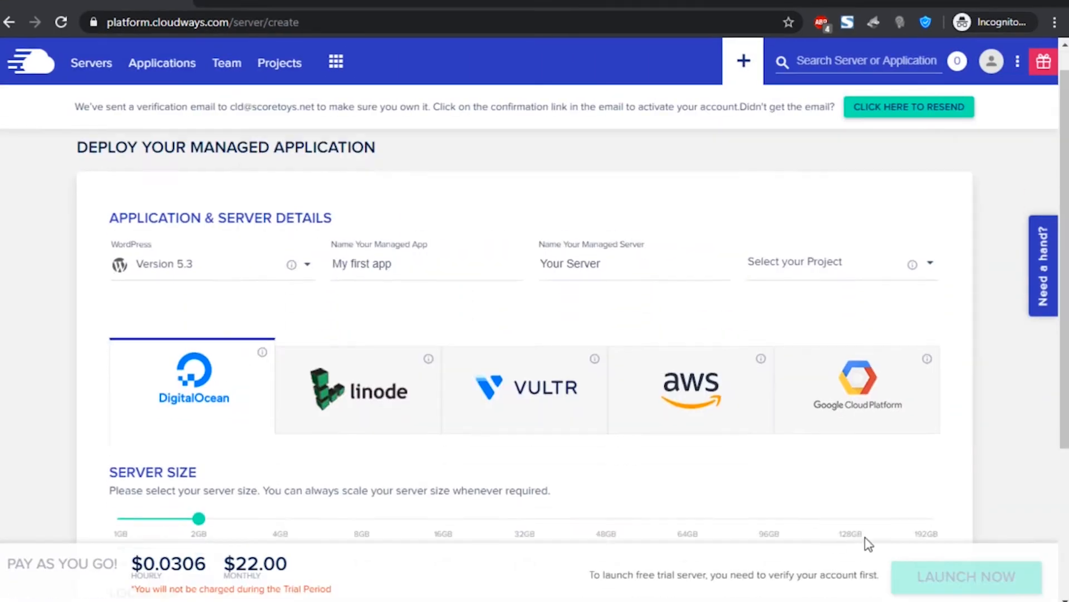
- Review the deploy page's verification notice, then open the Cloudways activation email in Gmail
scroll(865, 537, down, 4)
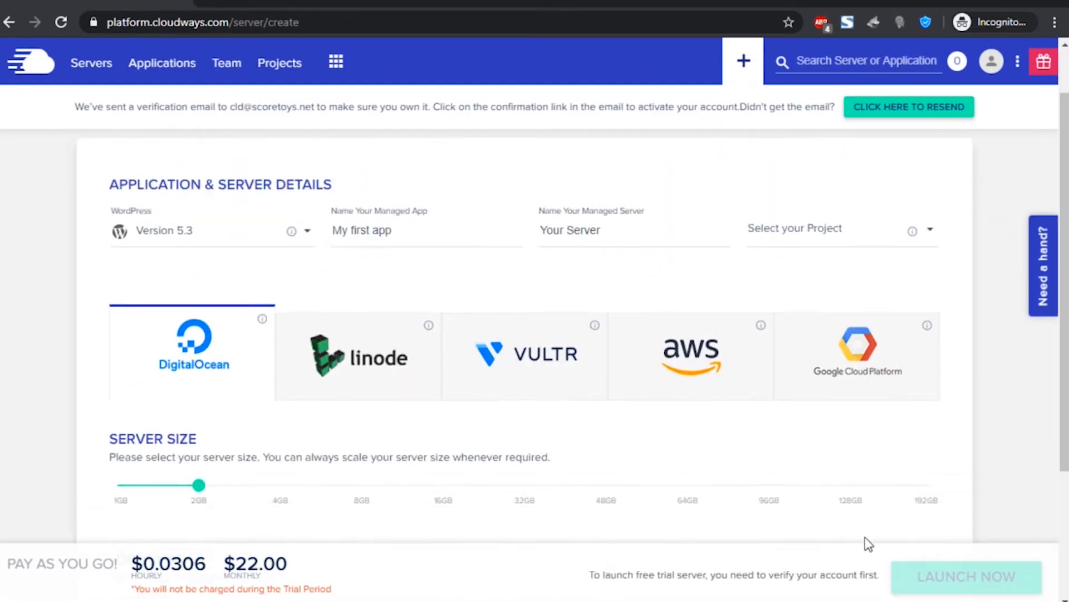
scroll(868, 539, down, 4)
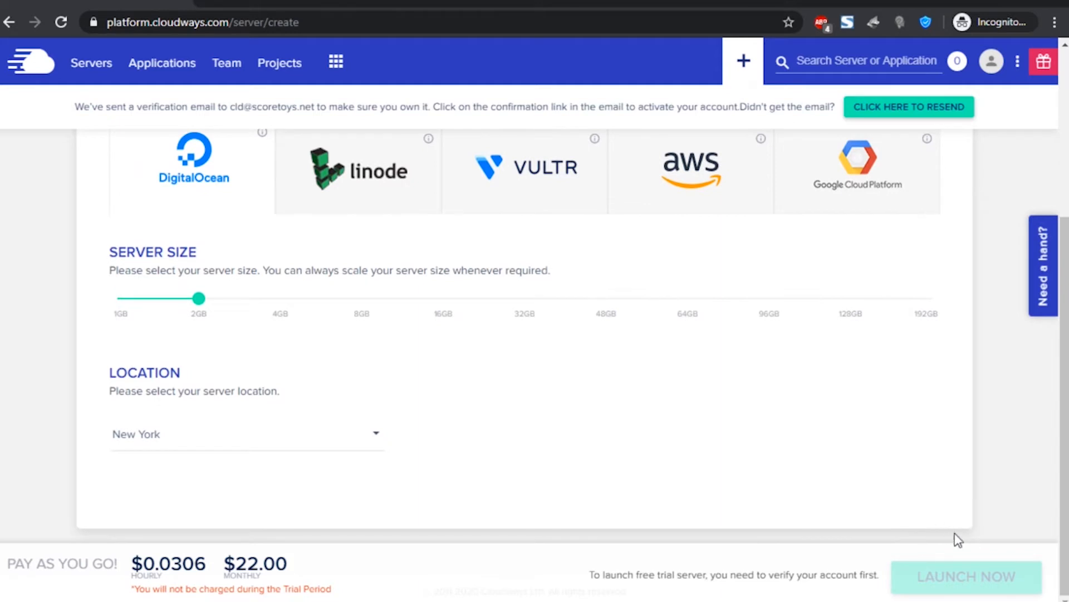
scroll(437, 317, up, 5)
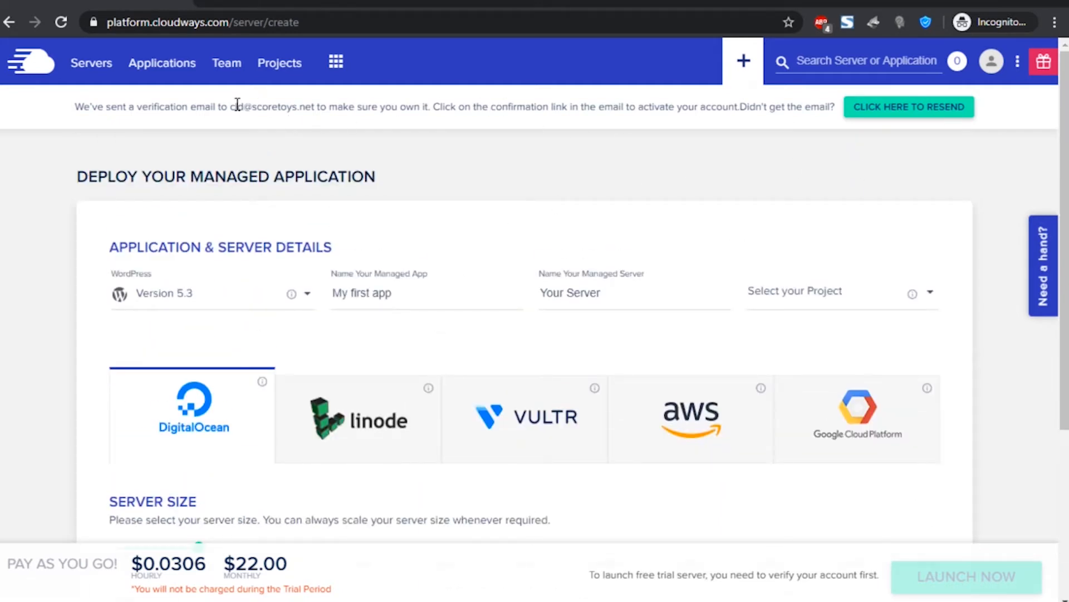
drag(234, 104, 318, 108)
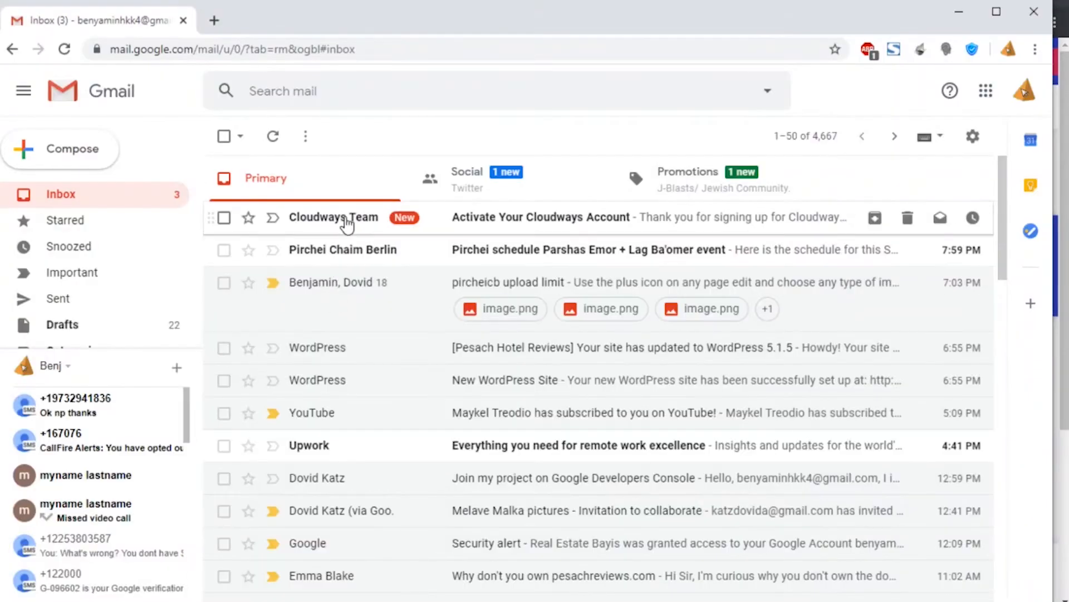
click(345, 218)
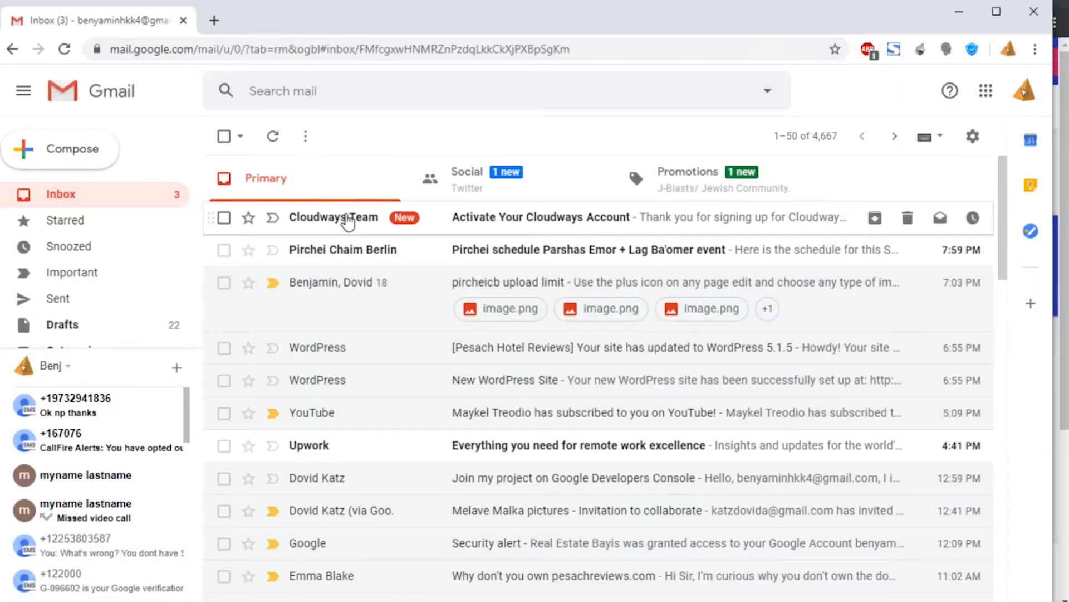
- Follow the Activate Account link in the Activate Your Cloudways Account email
scroll(337, 301, down, 2)
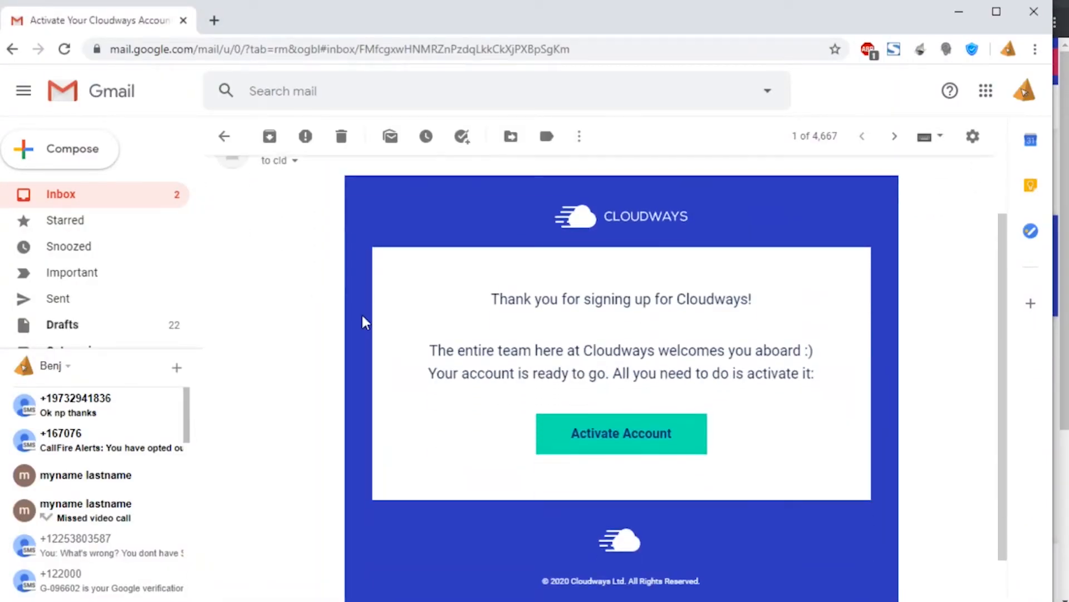
click(658, 444)
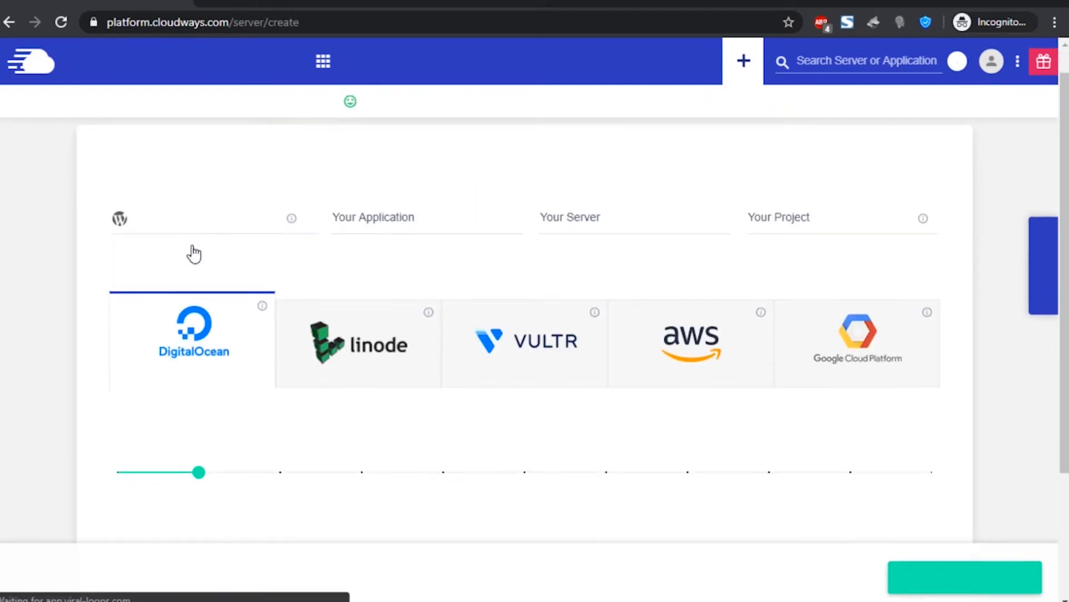
- Set the server location to New York and rename the app to 'My first Application'
scroll(192, 248, down, 4)
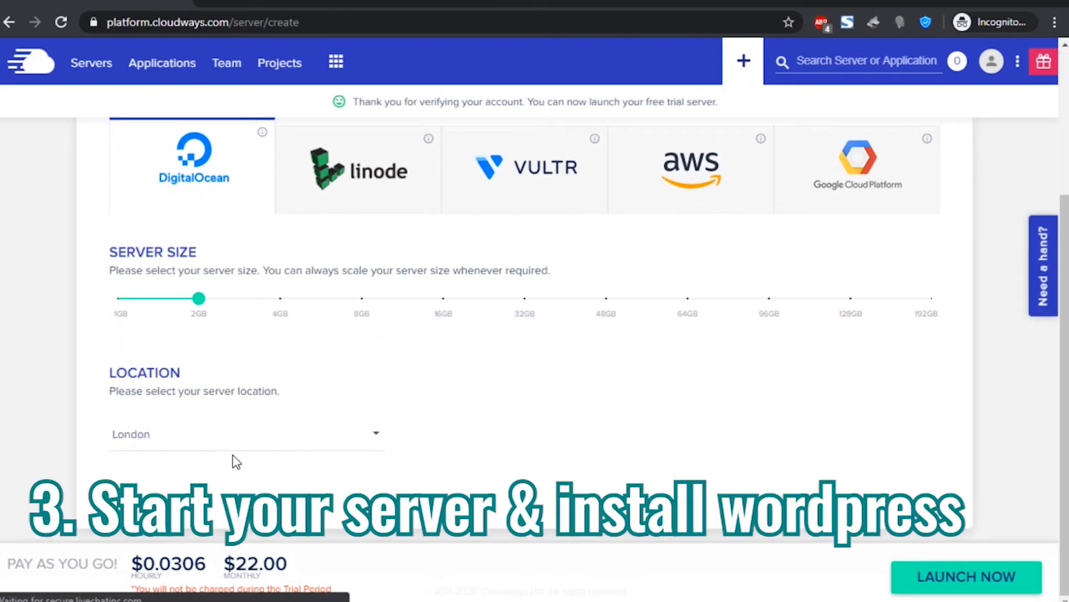
click(220, 445)
click(186, 543)
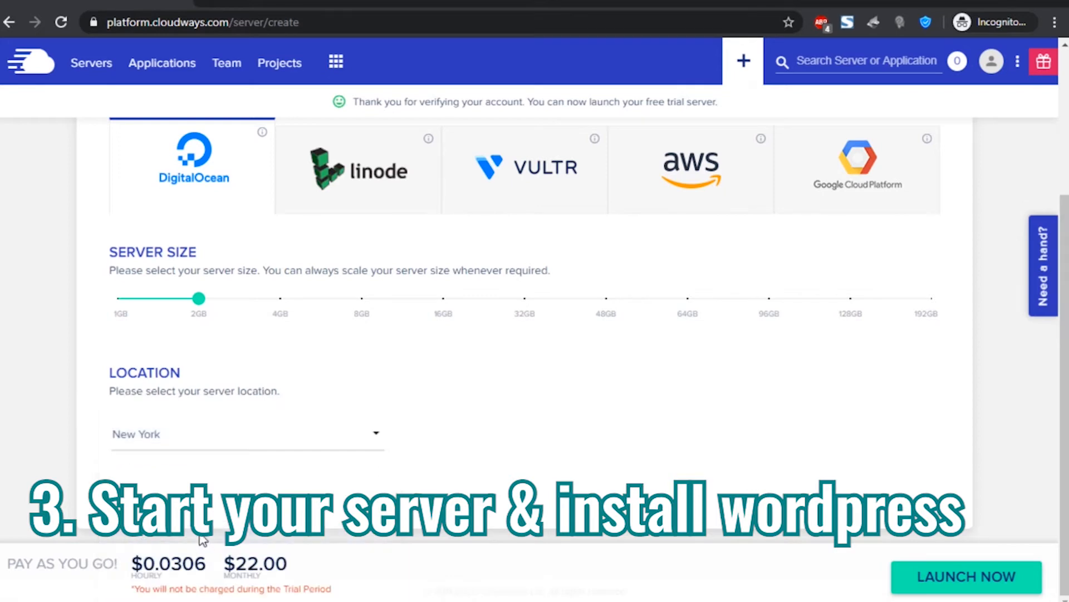
scroll(200, 240, up, 4)
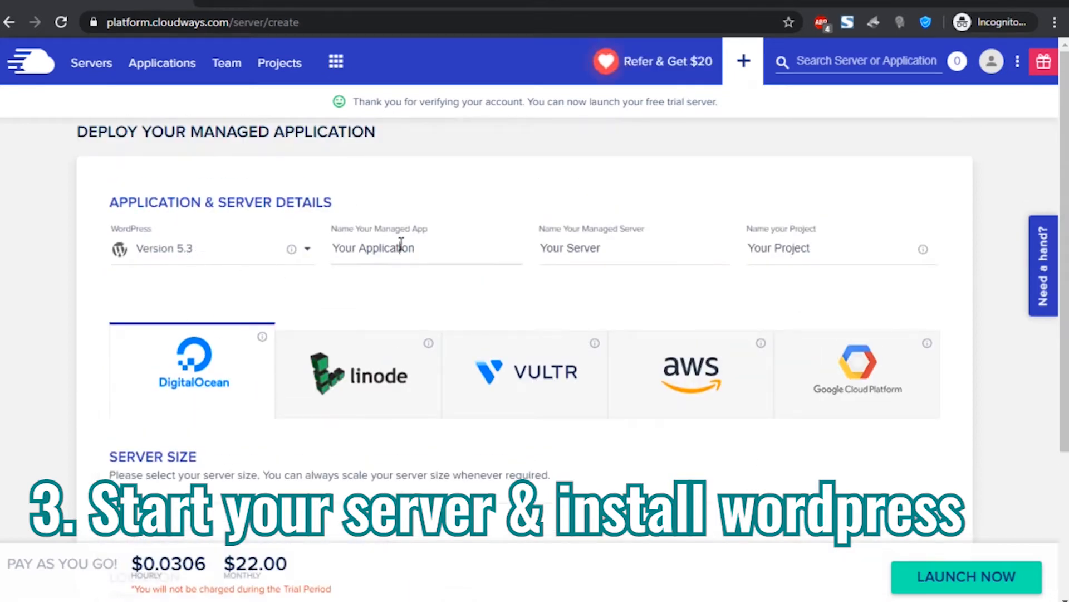
double_click(396, 247)
click(360, 247)
drag(354, 247, 320, 239)
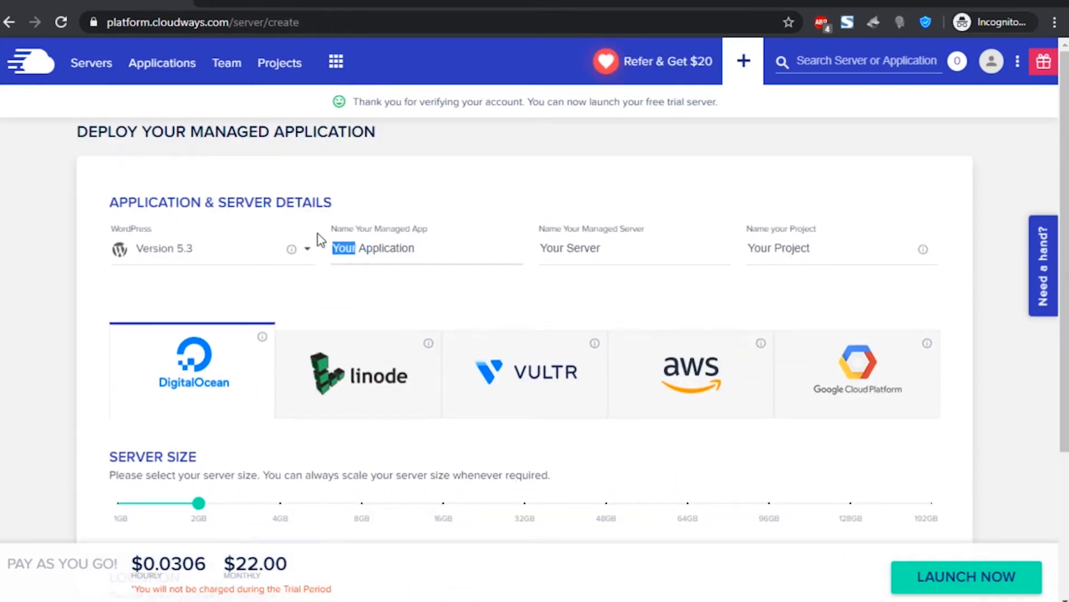
text(My first)
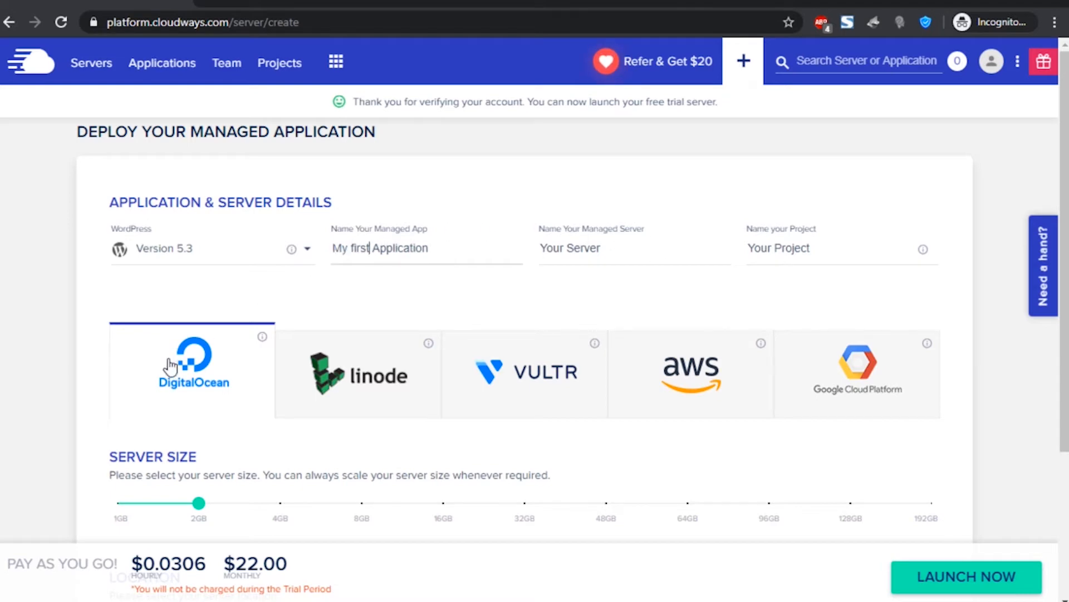
scroll(170, 372, down, 3)
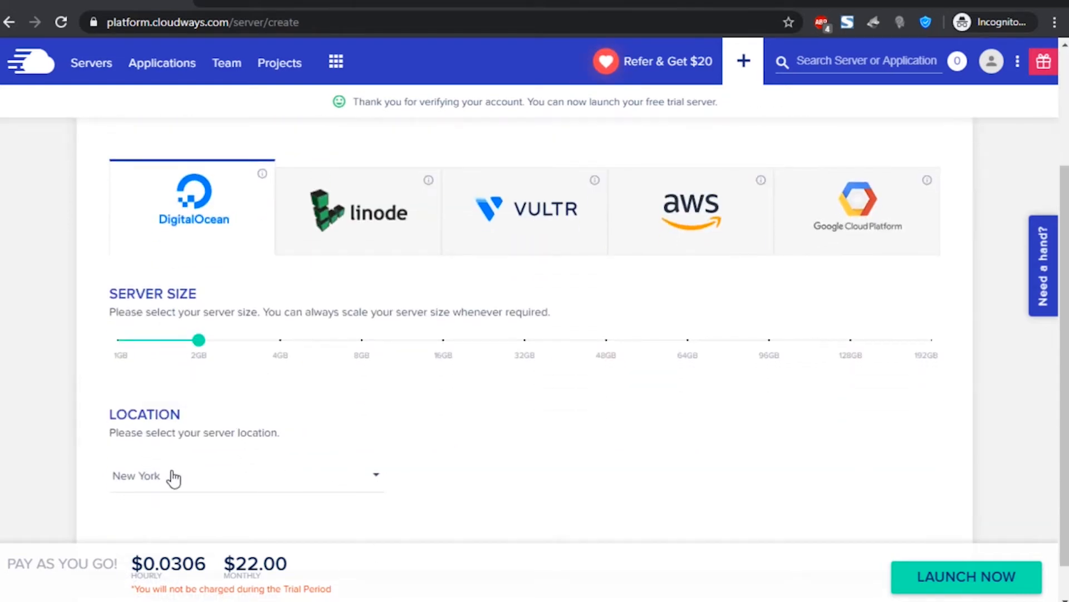
- Launch the 2GB New York server and close the 'Refer & Get $20' popup
click(991, 576)
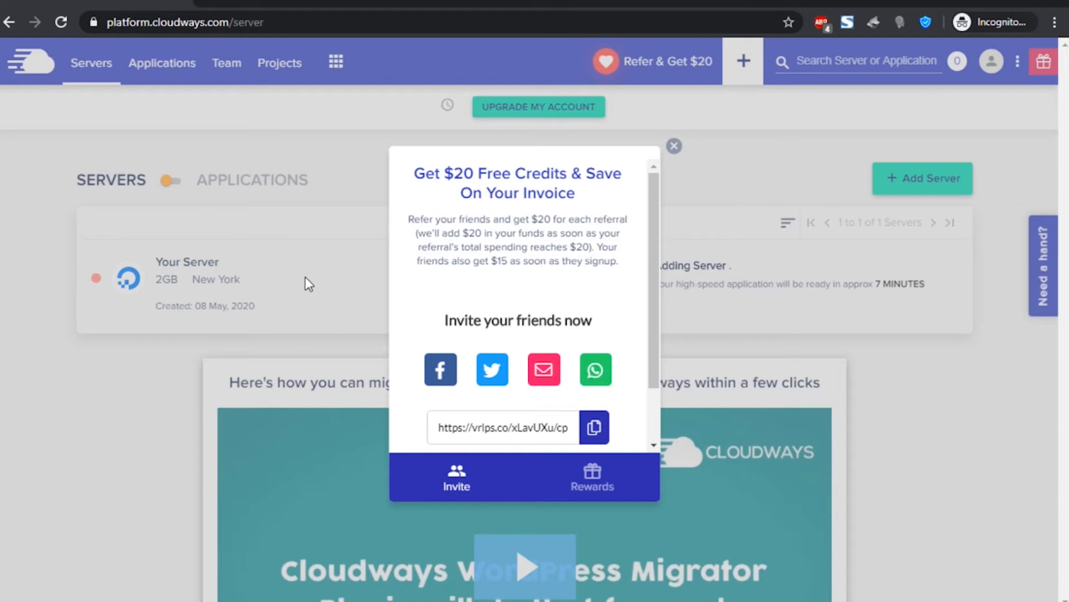
drag(418, 178, 588, 199)
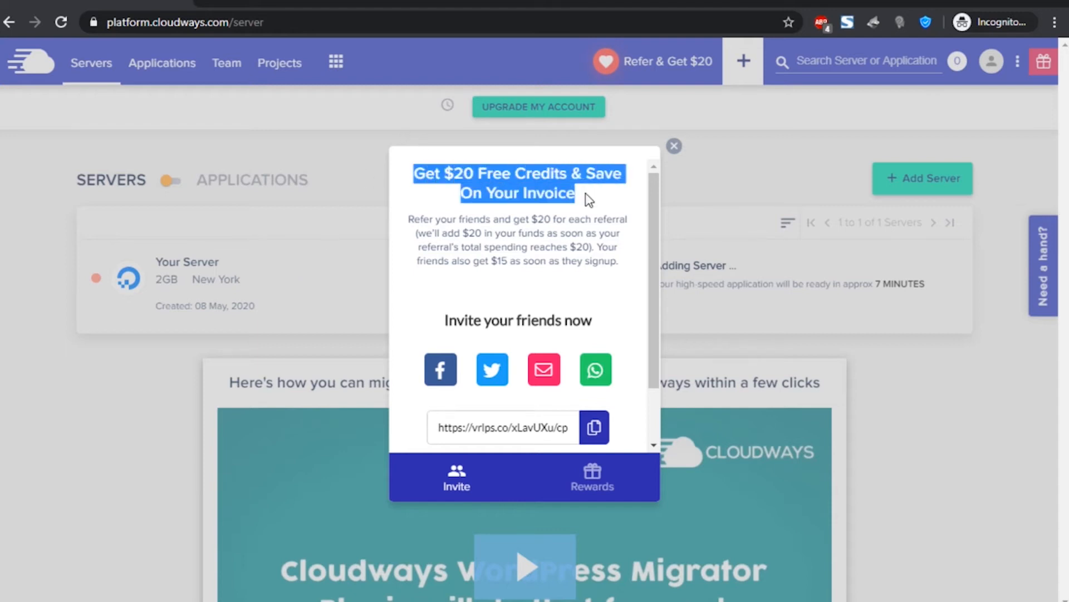
click(476, 218)
double_click(539, 218)
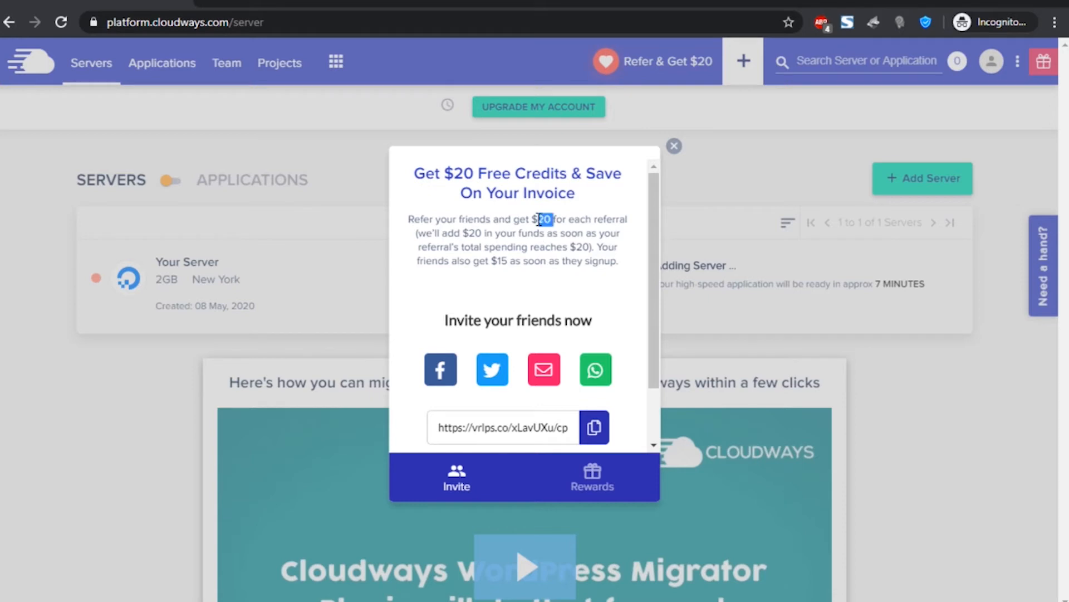
click(675, 147)
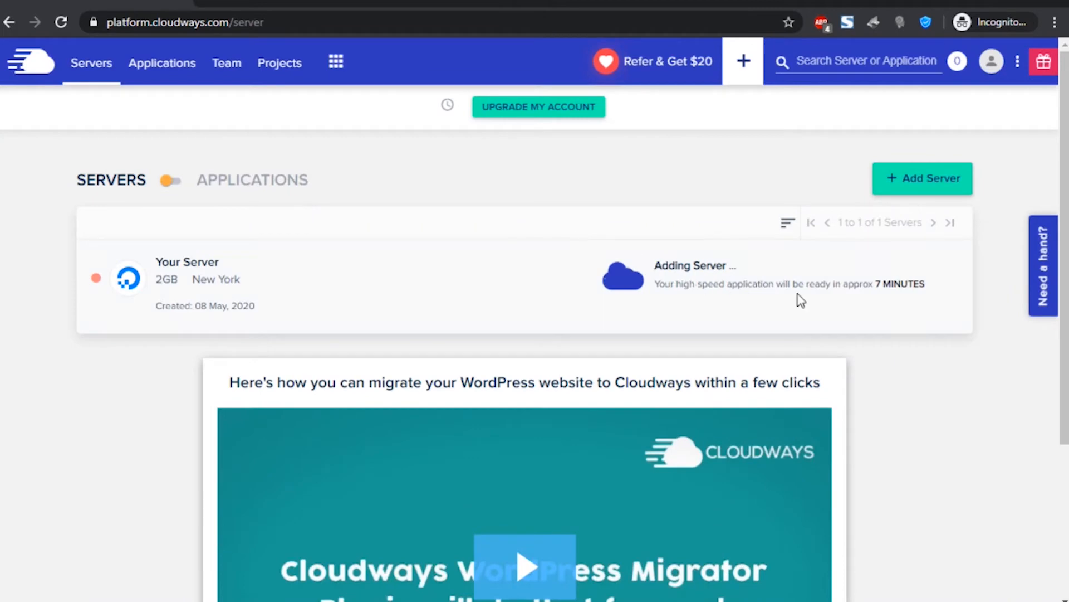
- Dismiss the Adding Server overlay and let Your Server finish provisioning
drag(924, 285, 664, 262)
click(629, 173)
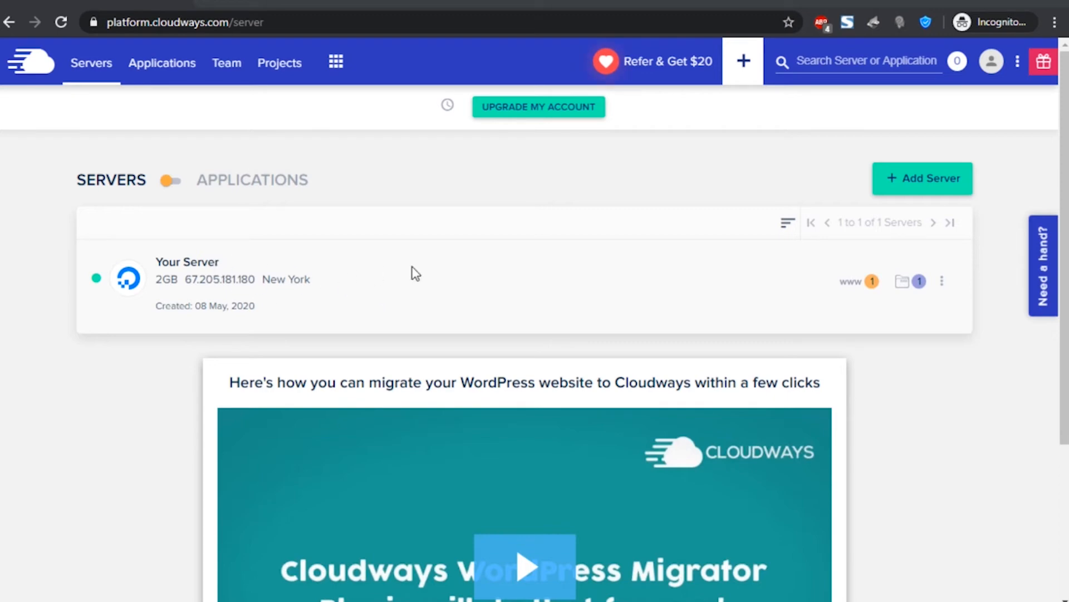
- Open Your Server's Settings & Packages and pick My first Application from its applications
click(332, 284)
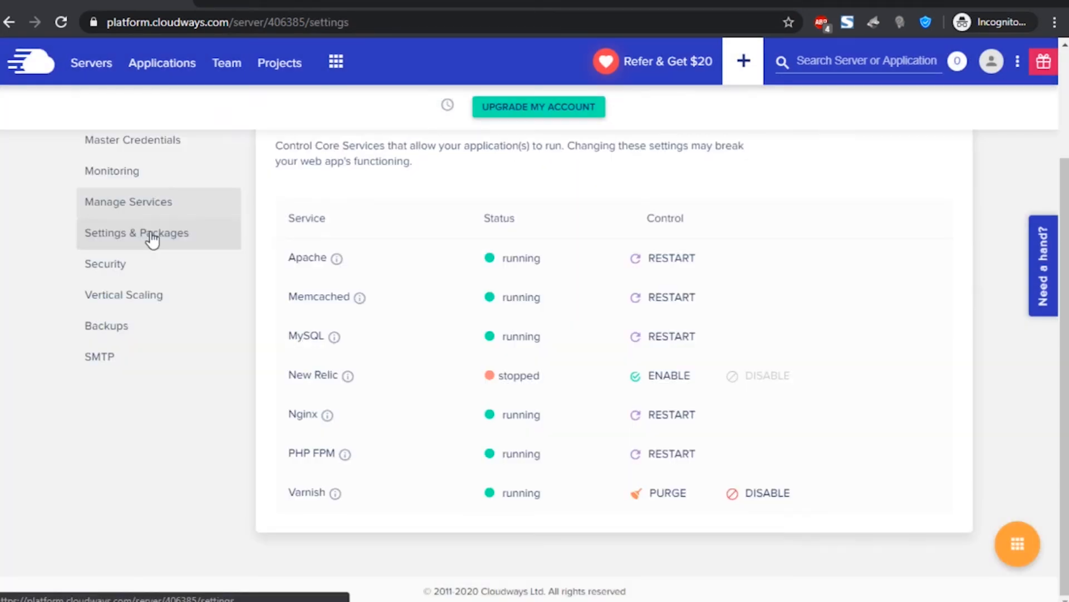
click(150, 236)
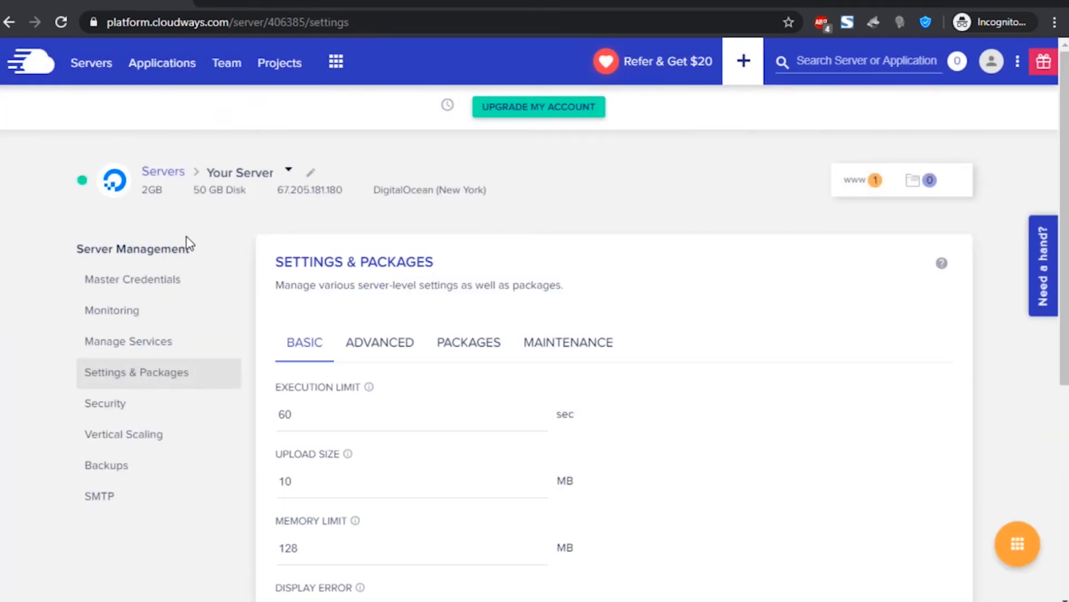
click(861, 190)
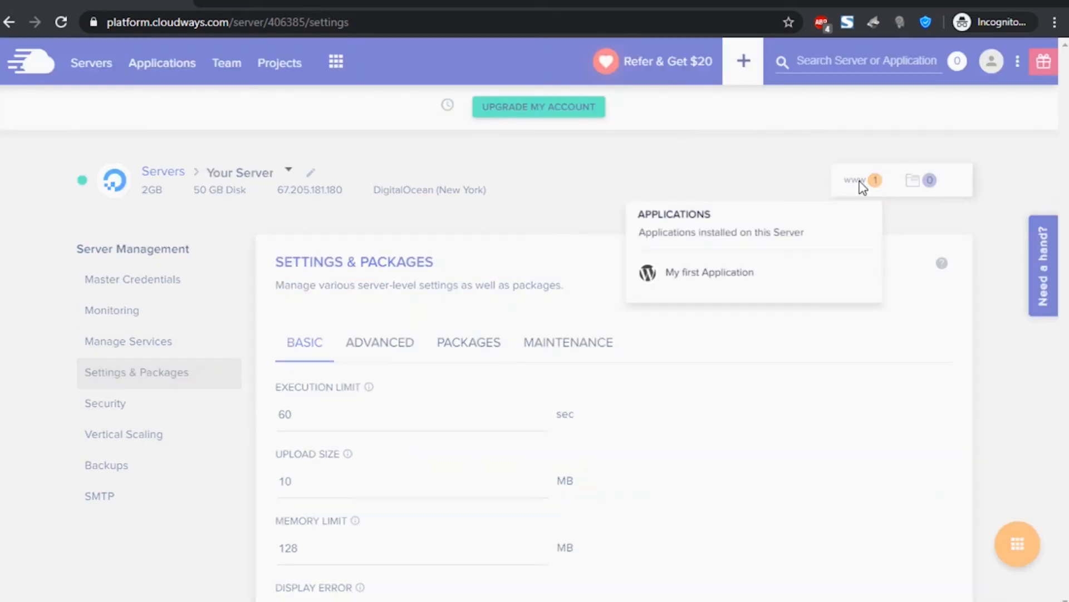
click(707, 274)
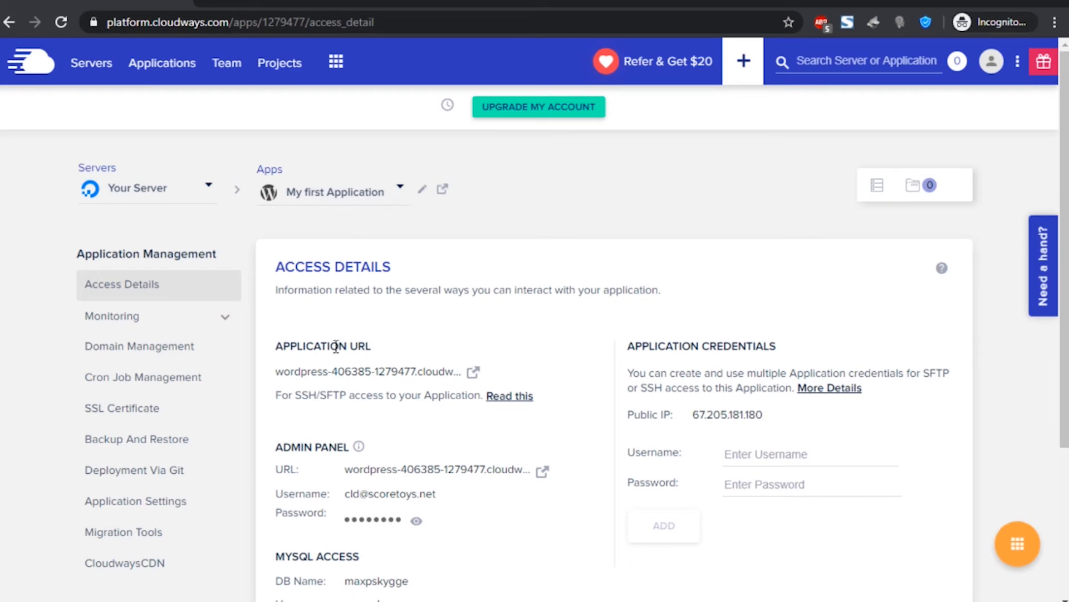
- Open My first Application's WordPress admin panel URL from Access Details in a new tab
scroll(433, 393, down, 3)
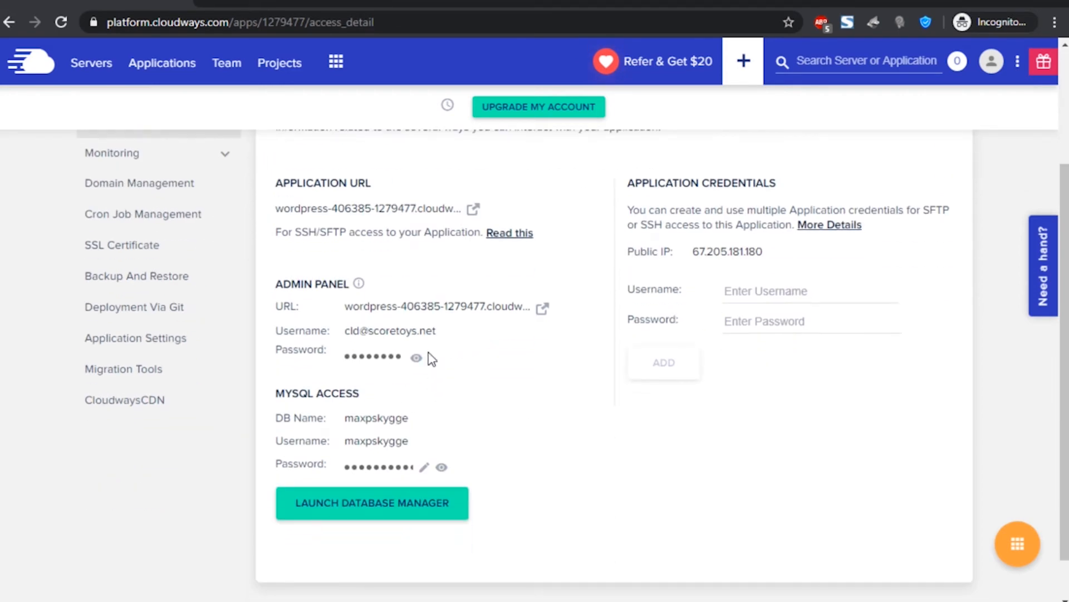
drag(270, 281, 338, 296)
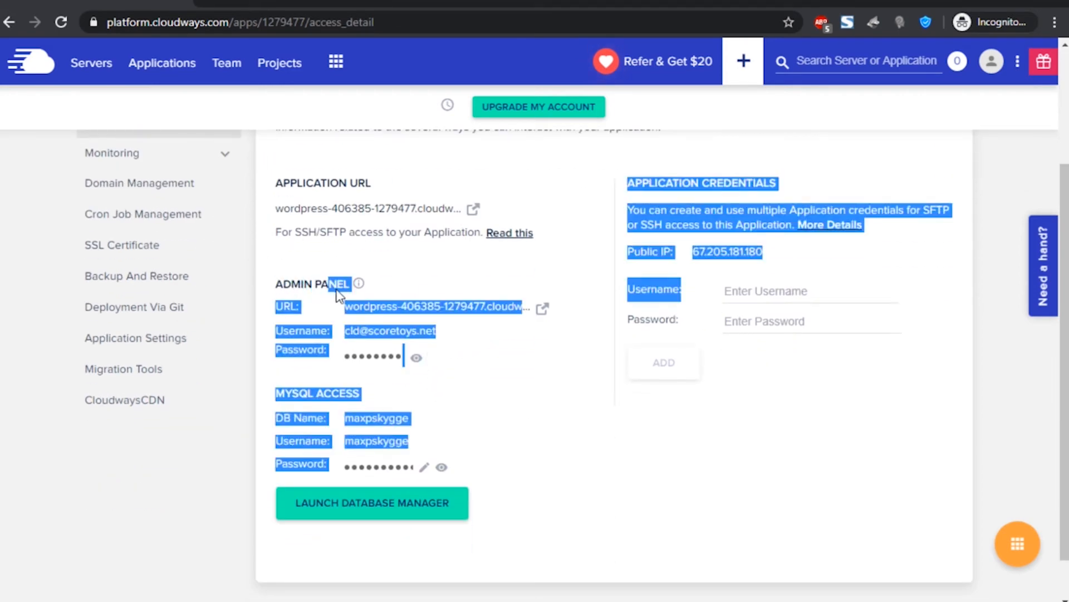
click(362, 282)
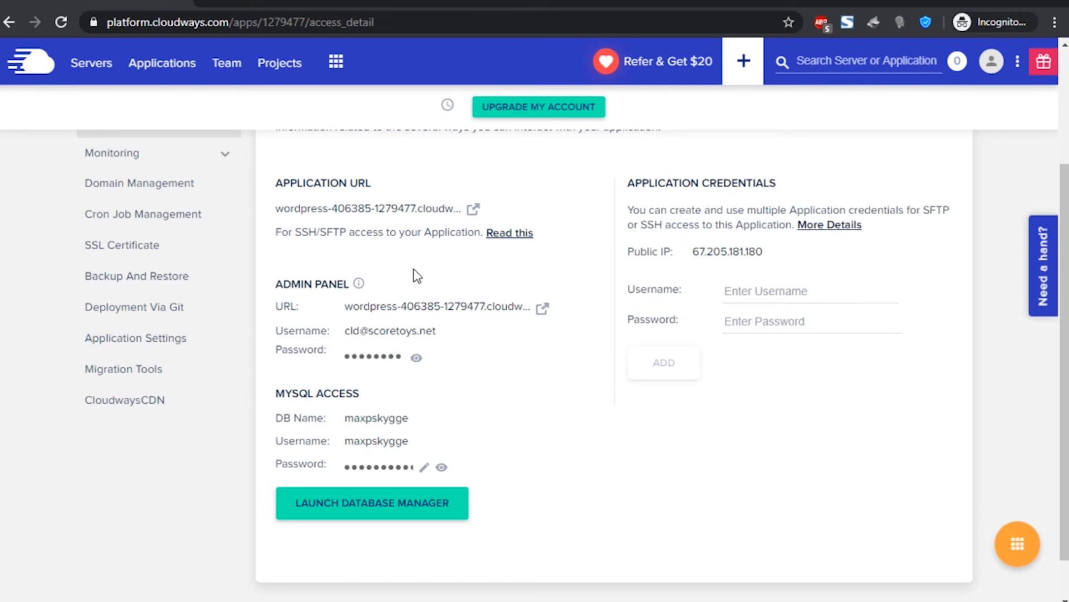
click(549, 310)
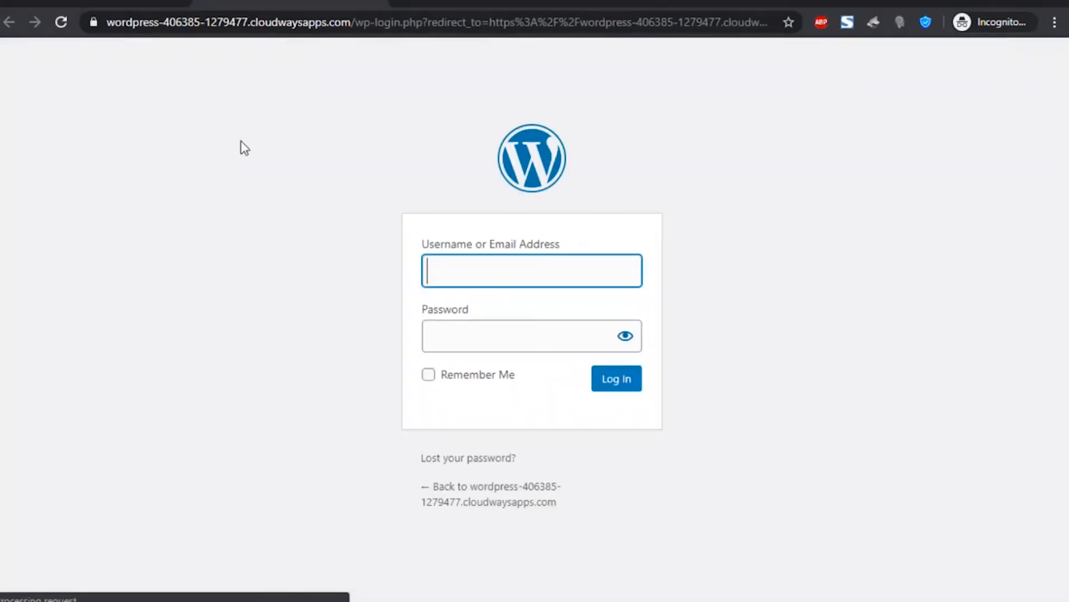
- Copy the Cloudways admin username into the WordPress login username field
click(126, 2)
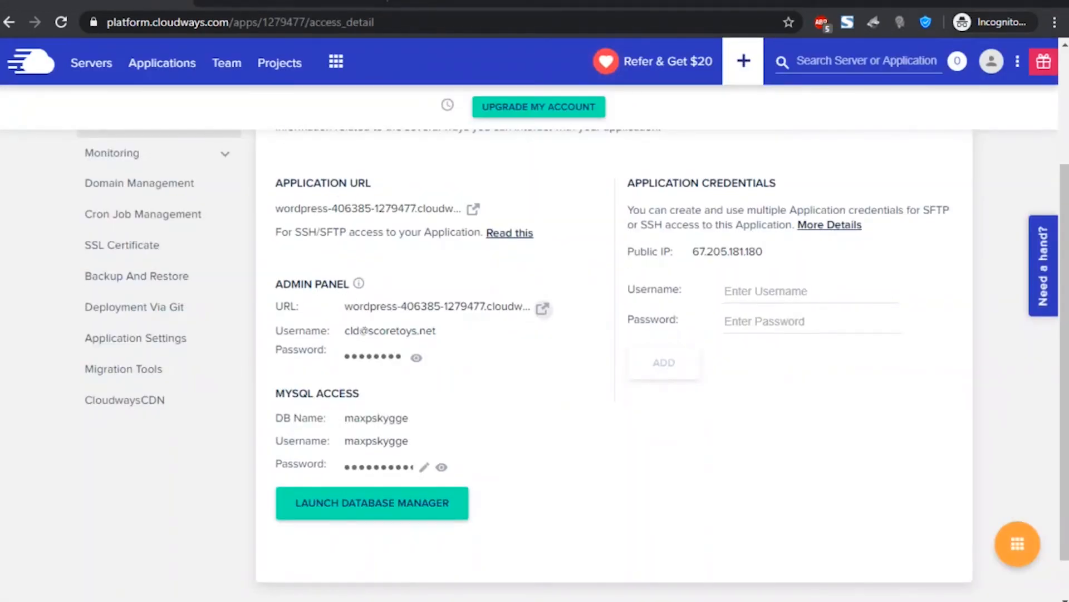
click(241, 2)
drag(106, 22, 351, 23)
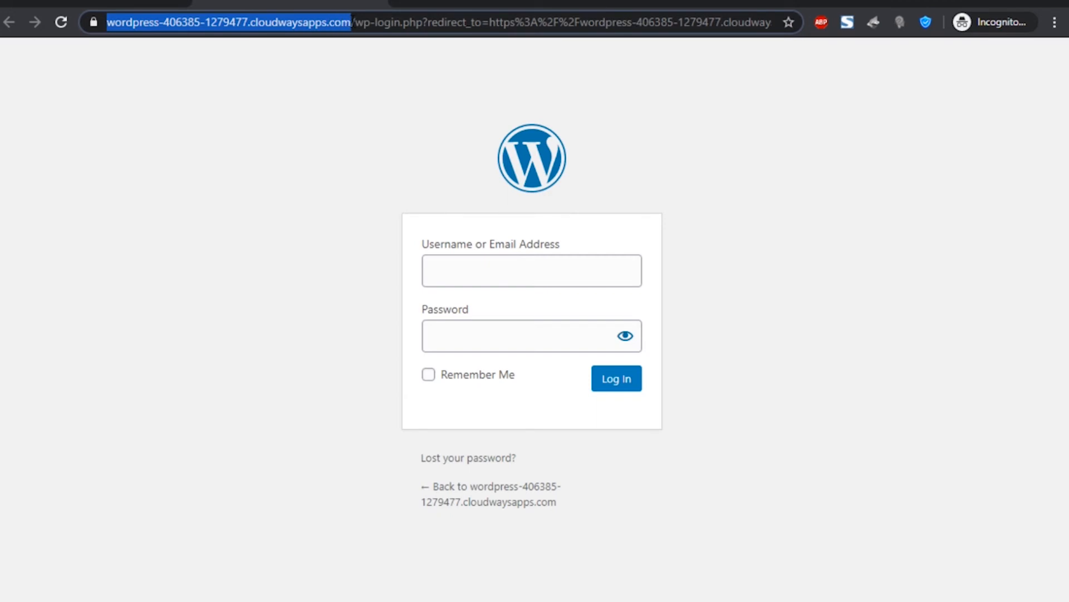
click(149, 5)
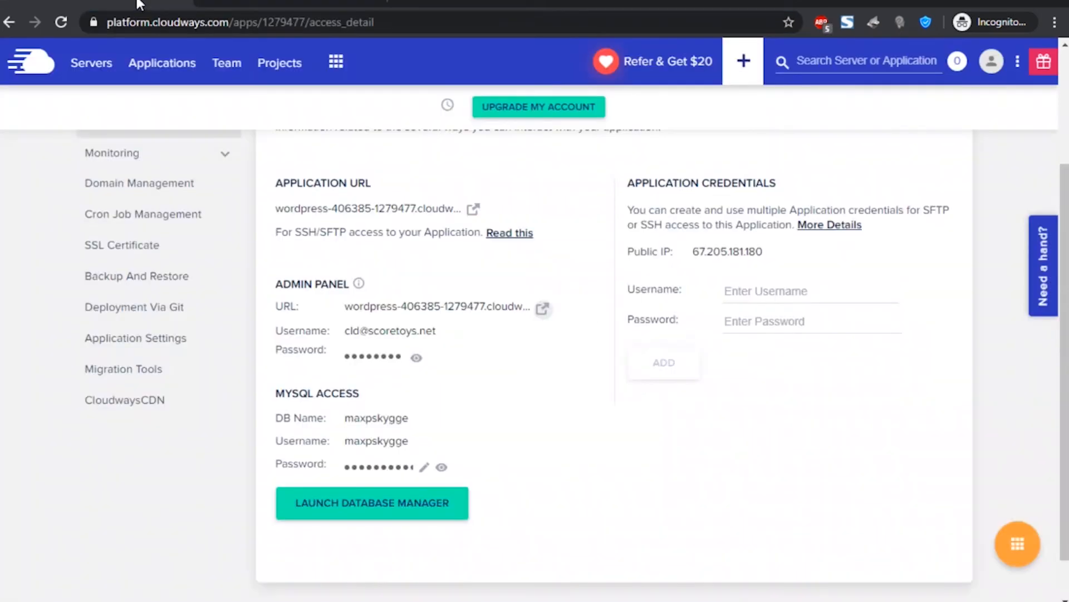
click(390, 330)
click(242, 5)
right_click(457, 282)
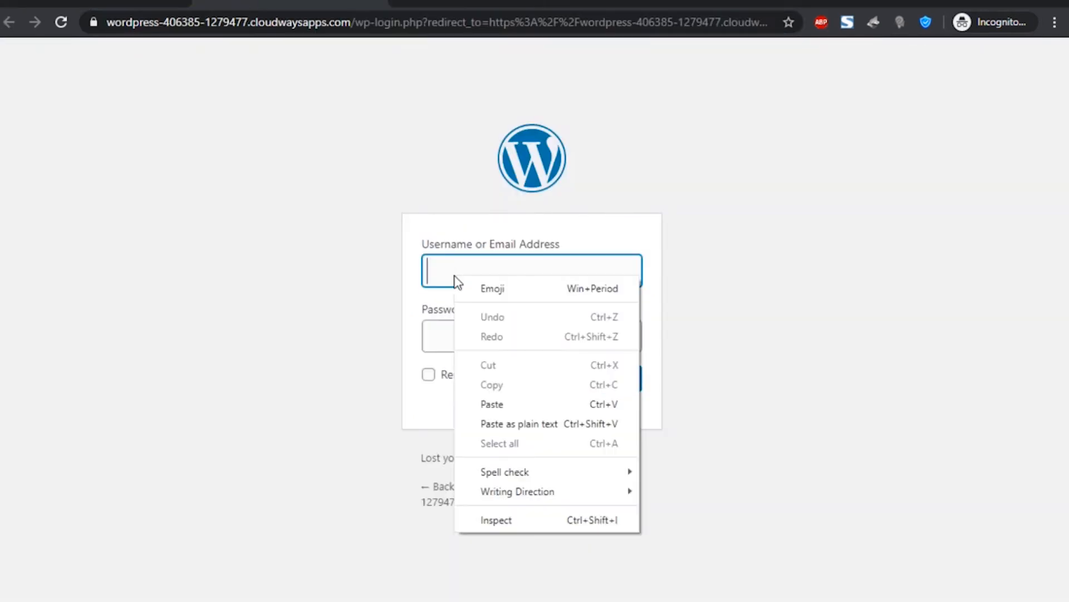
click(514, 419)
- Paste the Cloudways admin password into the password field and log in to WordPress
click(102, 6)
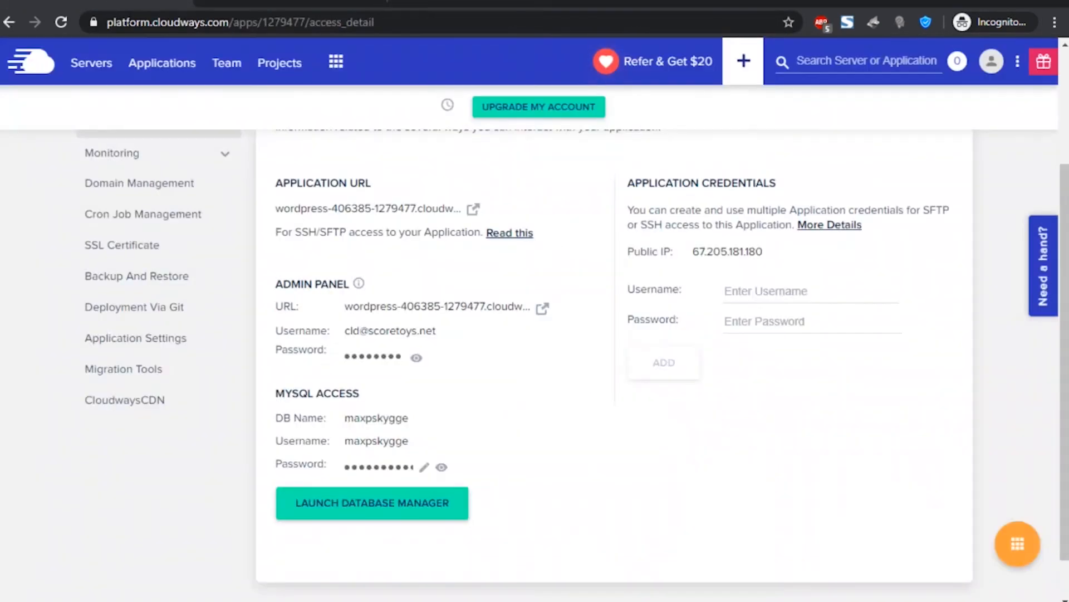
click(370, 356)
click(258, 2)
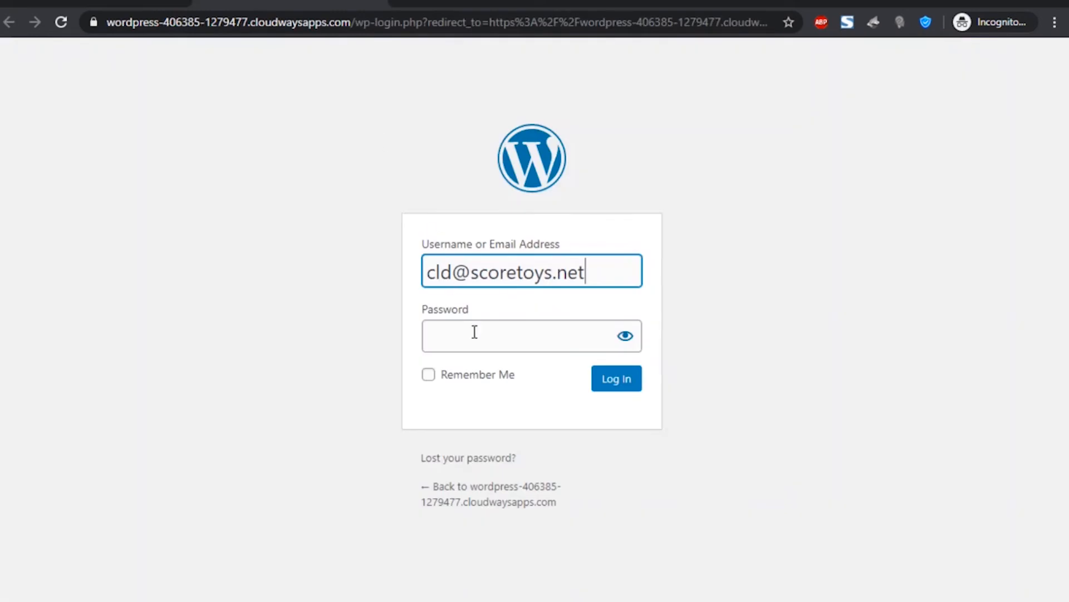
click(476, 333)
right_click(477, 335)
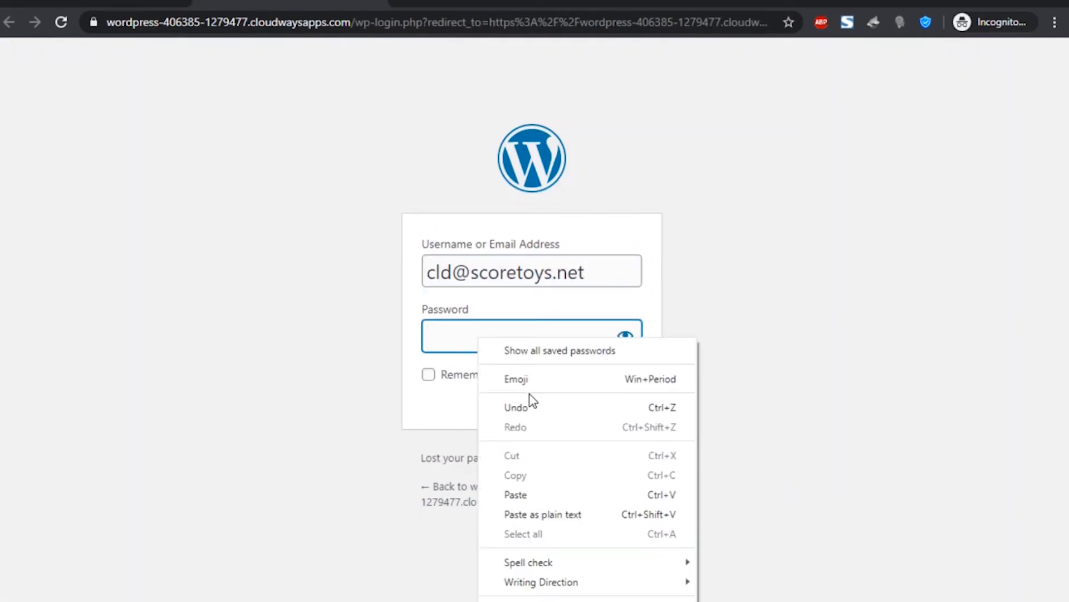
click(566, 497)
click(624, 373)
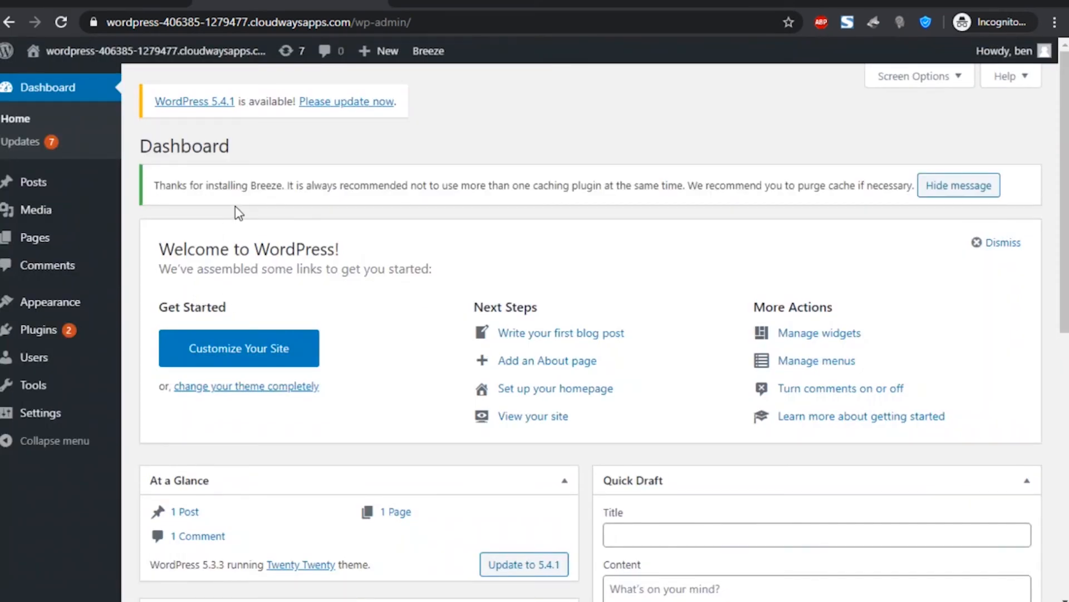
- Review the WordPress plugins (Akismet Anti-Spam, Breeze, Hello Dolly), then return to Cloudways access details
mouse_move(434, 57)
click(104, 1)
click(116, 1)
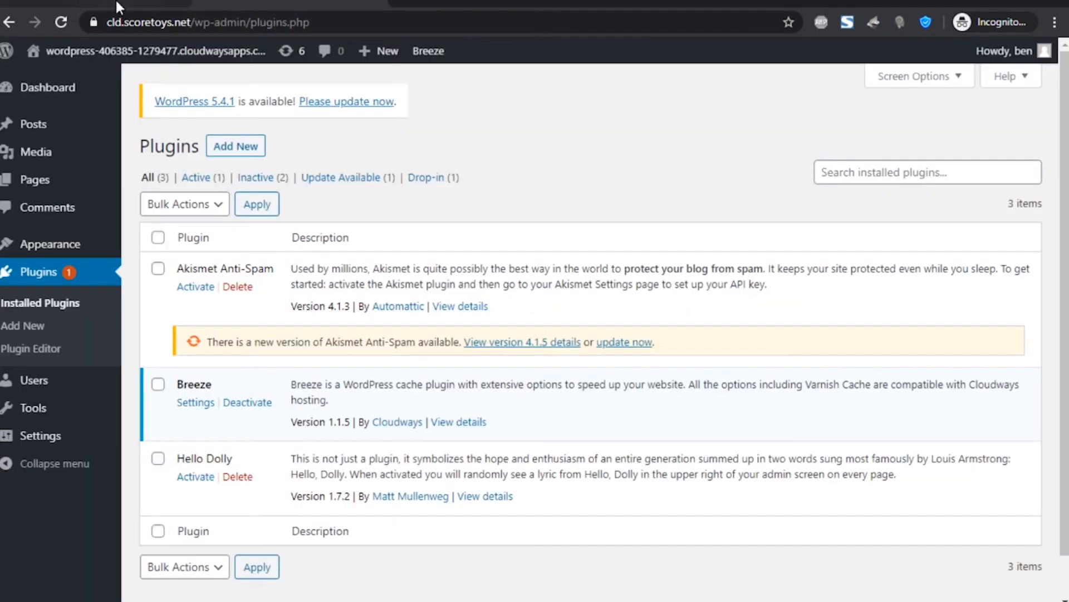
click(116, 1)
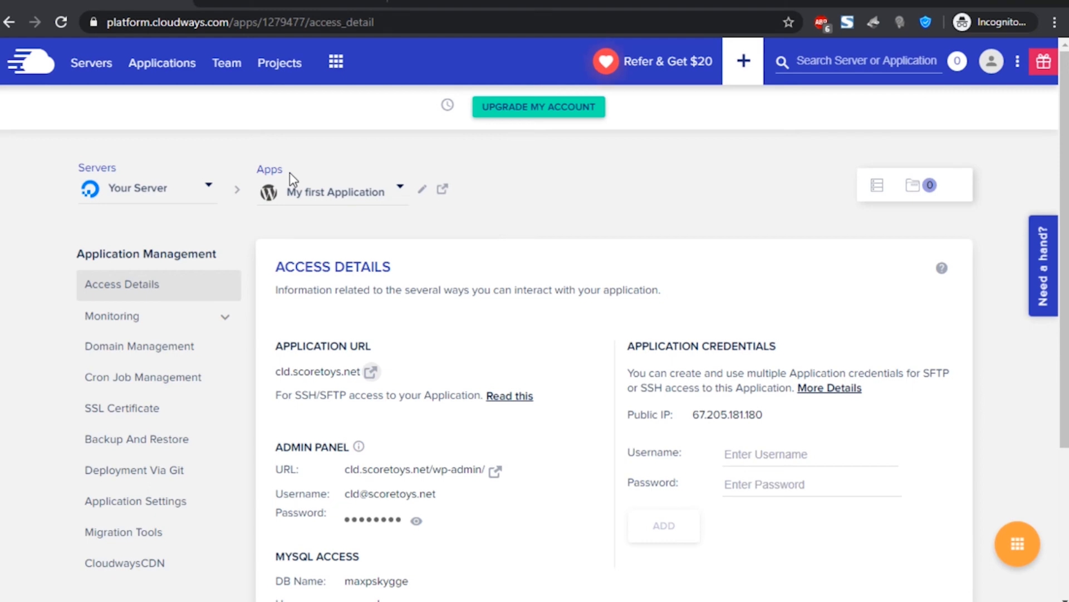
click(293, 6)
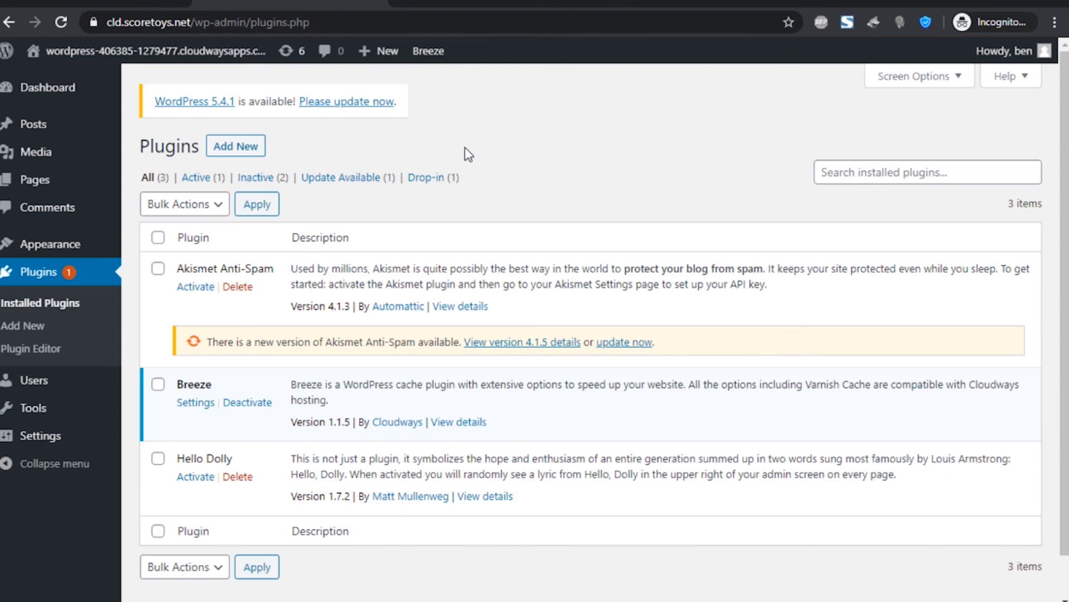
click(167, 4)
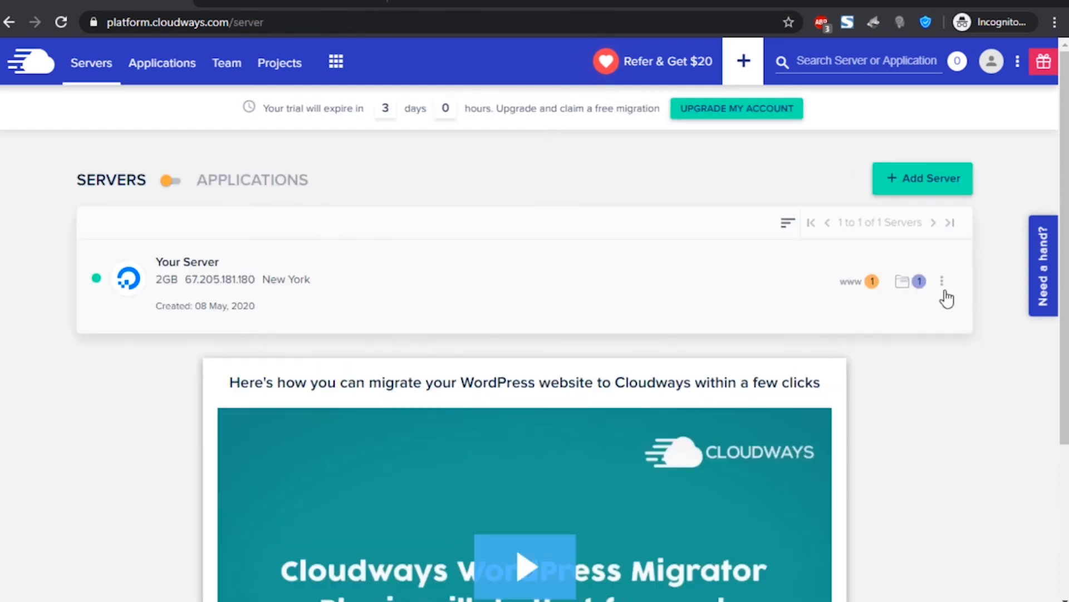
- Inspect Your Server's actions menu on the Servers list, close it, and scroll the page
click(942, 282)
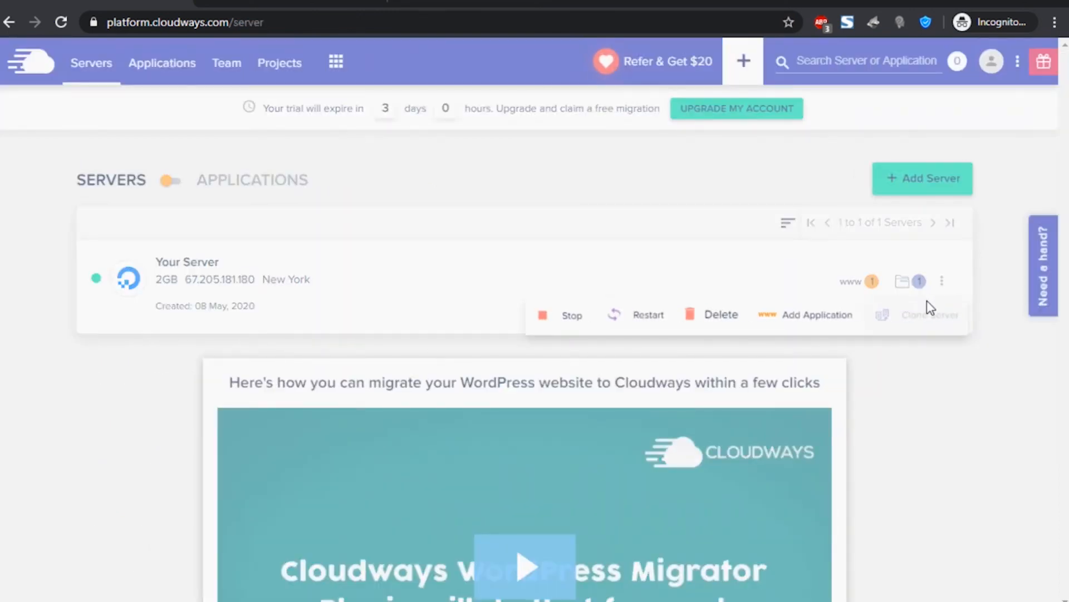
click(666, 253)
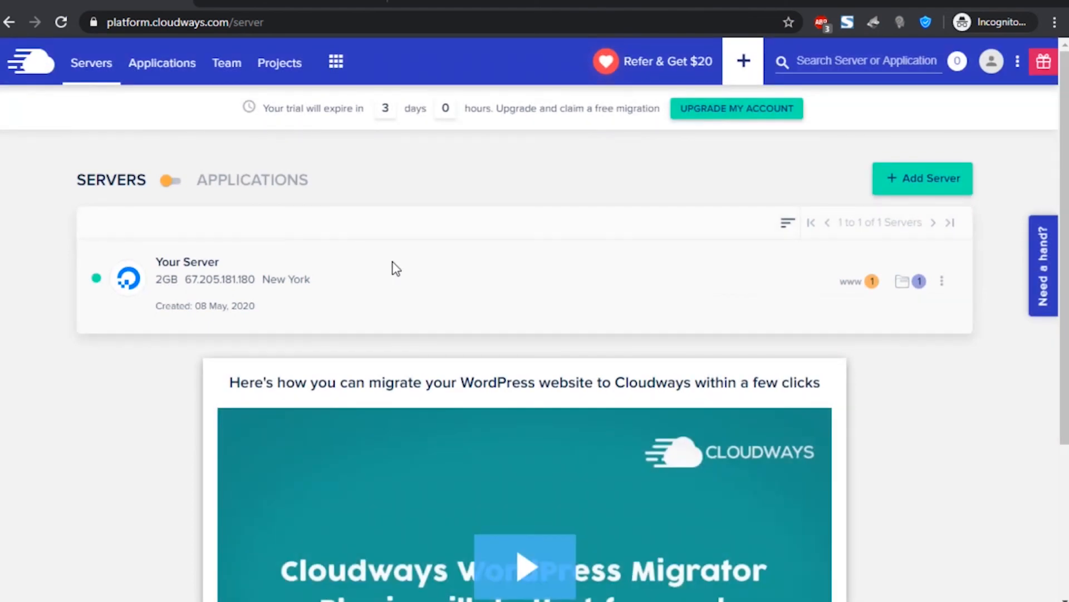
scroll(396, 269, down, 4)
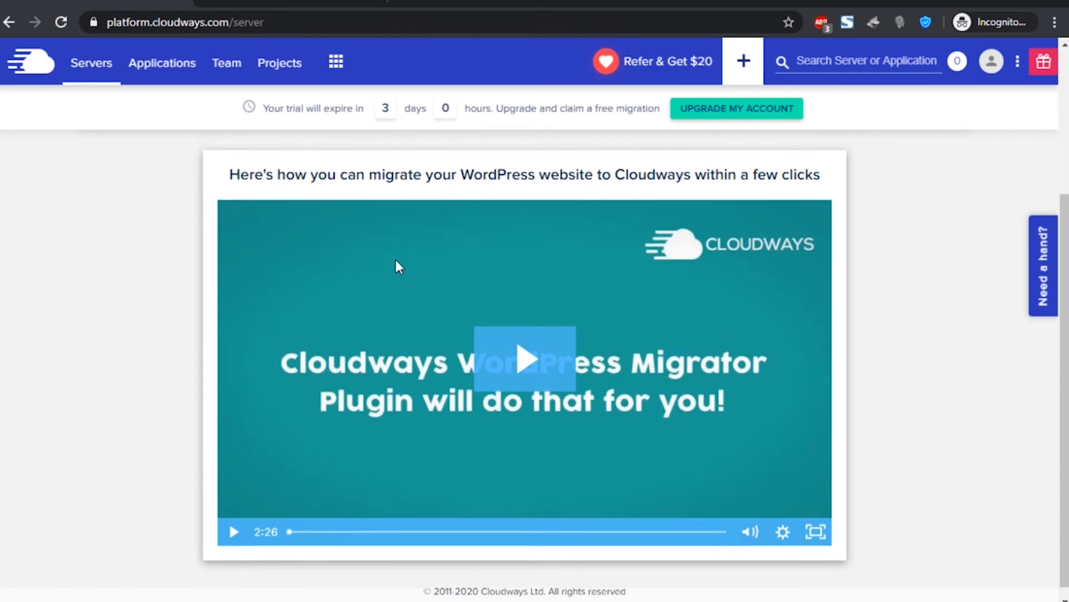
scroll(432, 223, up, 4)
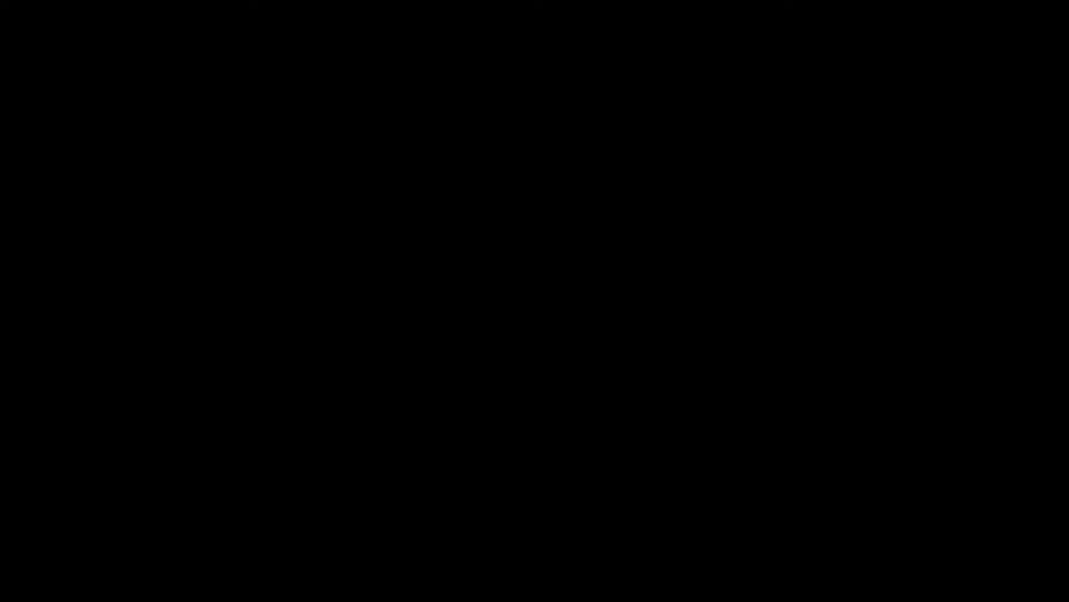